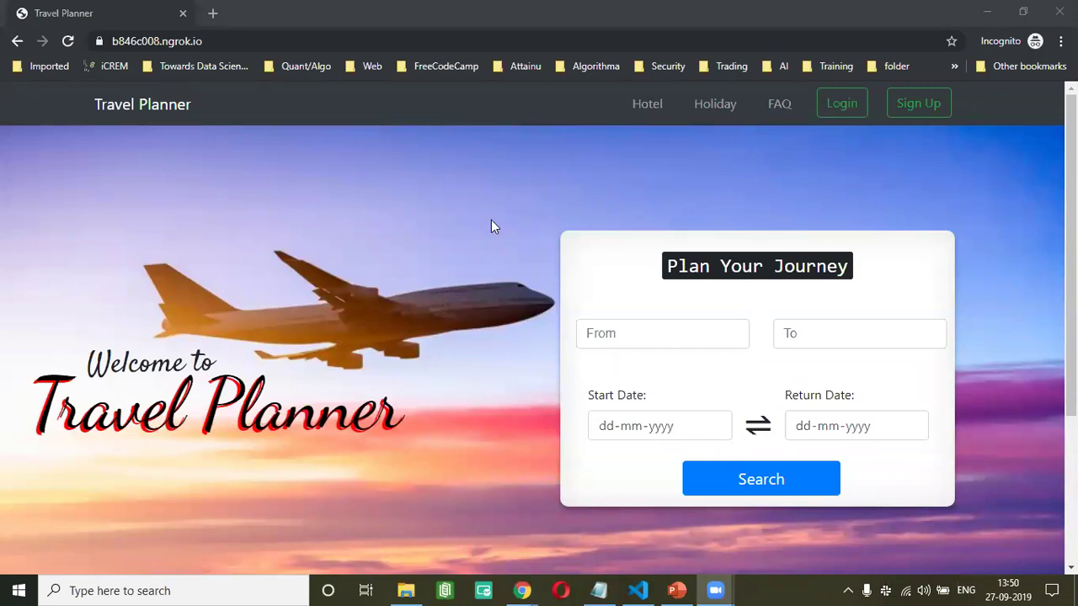
- Bring the Travel Planner deck forward and step from the title slide to slide 2
click(665, 588)
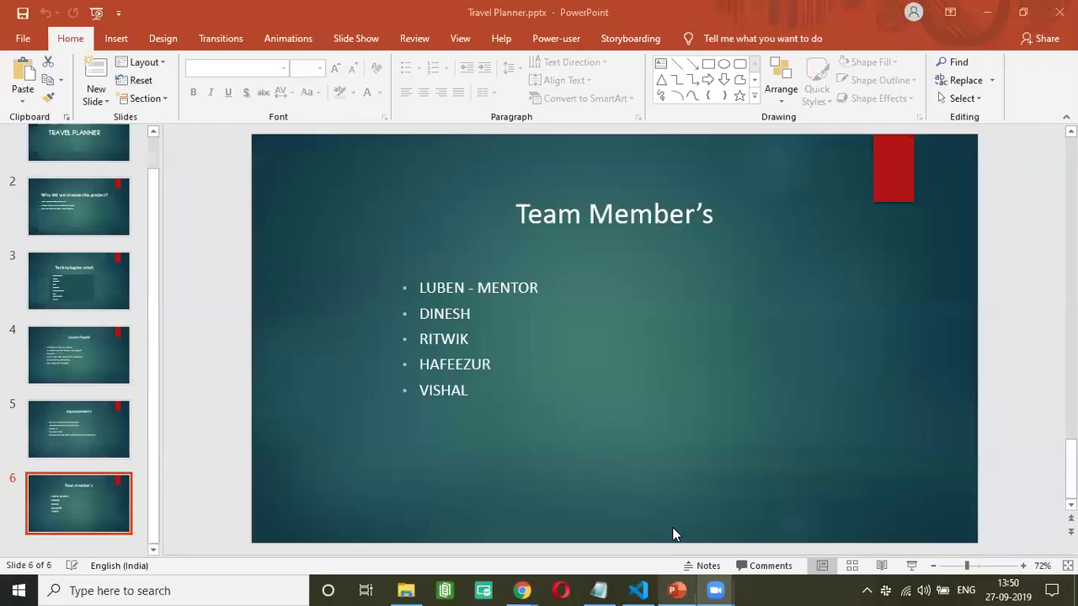
scroll(118, 202, up, 2)
click(77, 175)
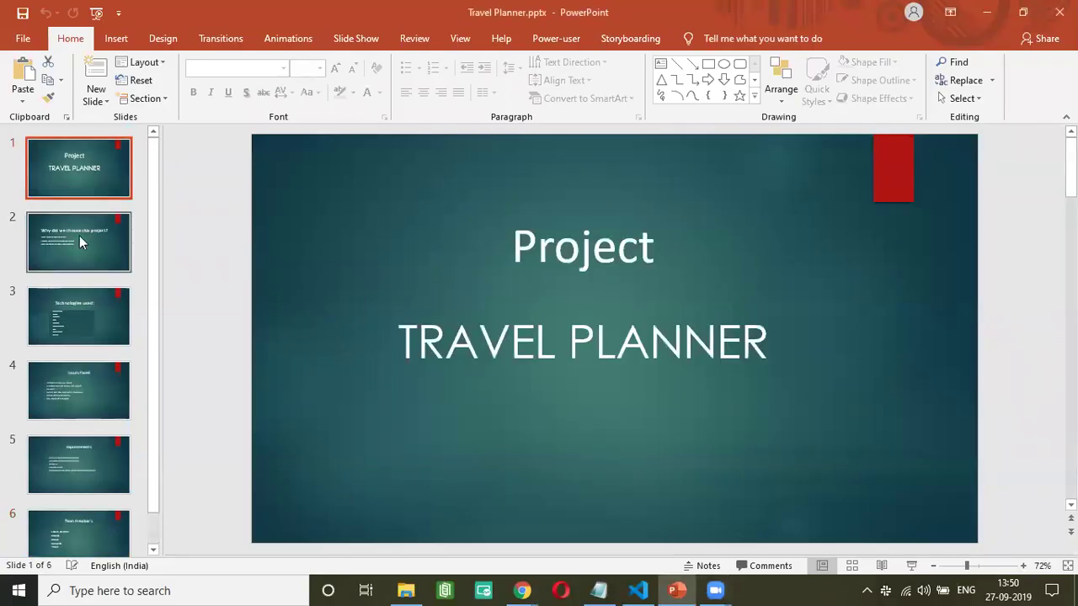
click(79, 235)
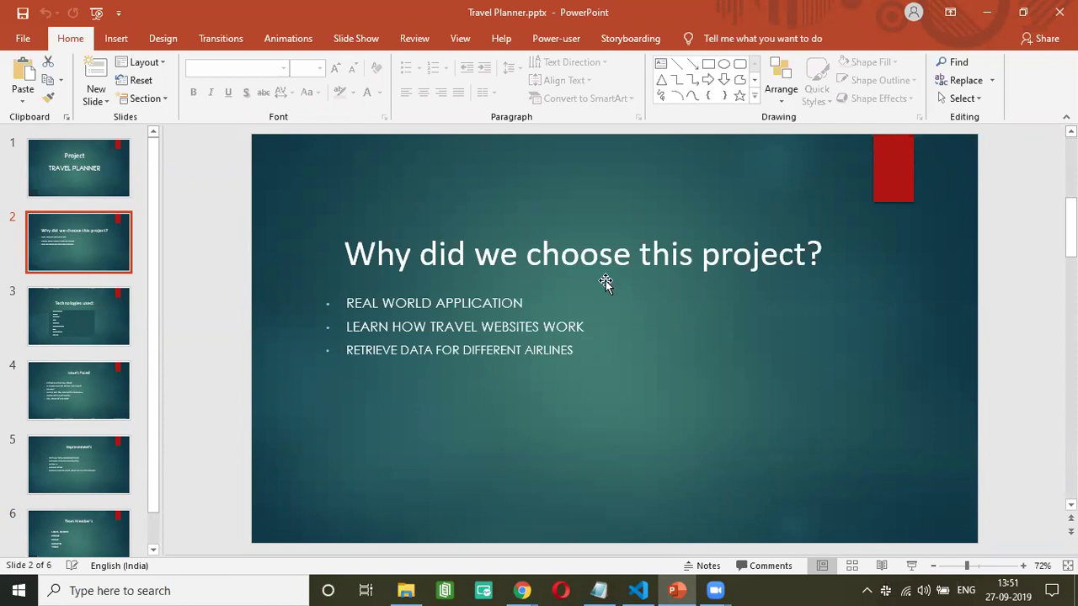
- Show slide 3 listing the nine technologies, Bootstrap and Node through MongoDB and Twilio
click(87, 321)
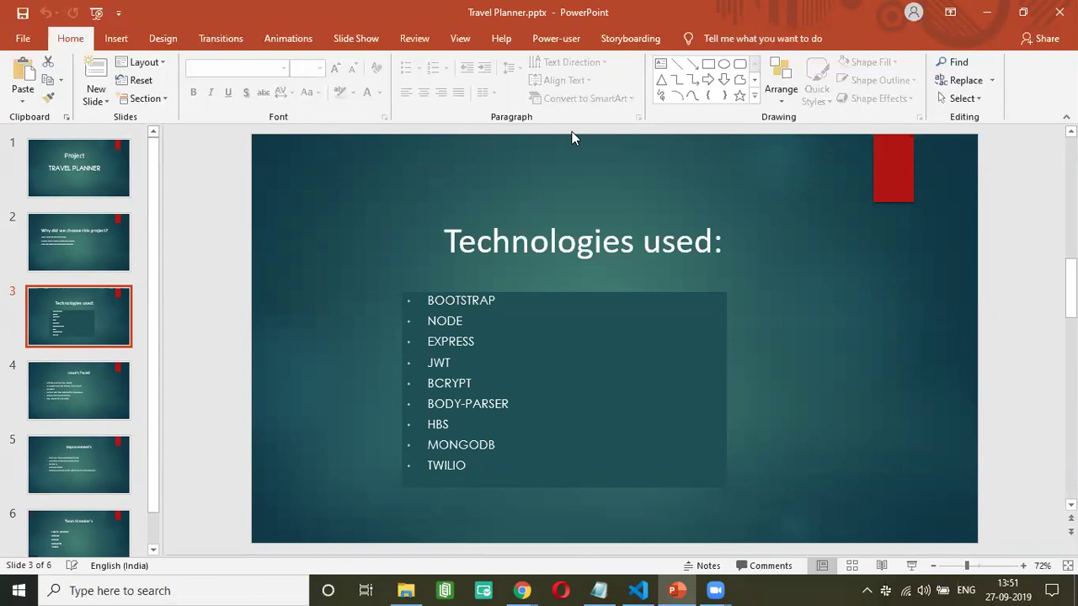
- Show slide 4, 'Issue's Faced', with its six project problems
click(88, 403)
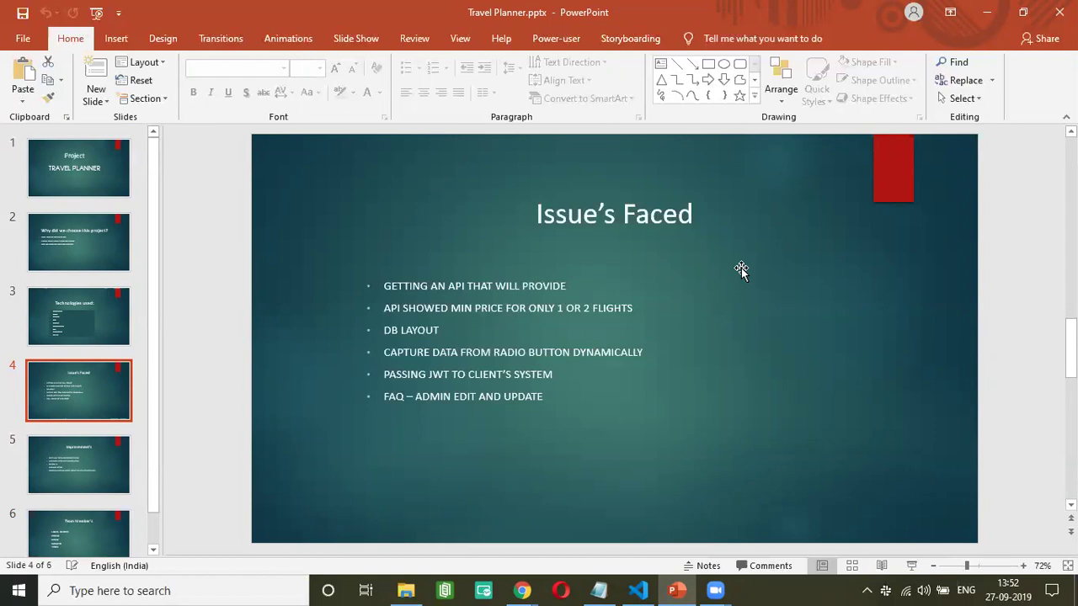
- Show the Improvement's slide, then the closing 'Team Member's' slide
click(94, 454)
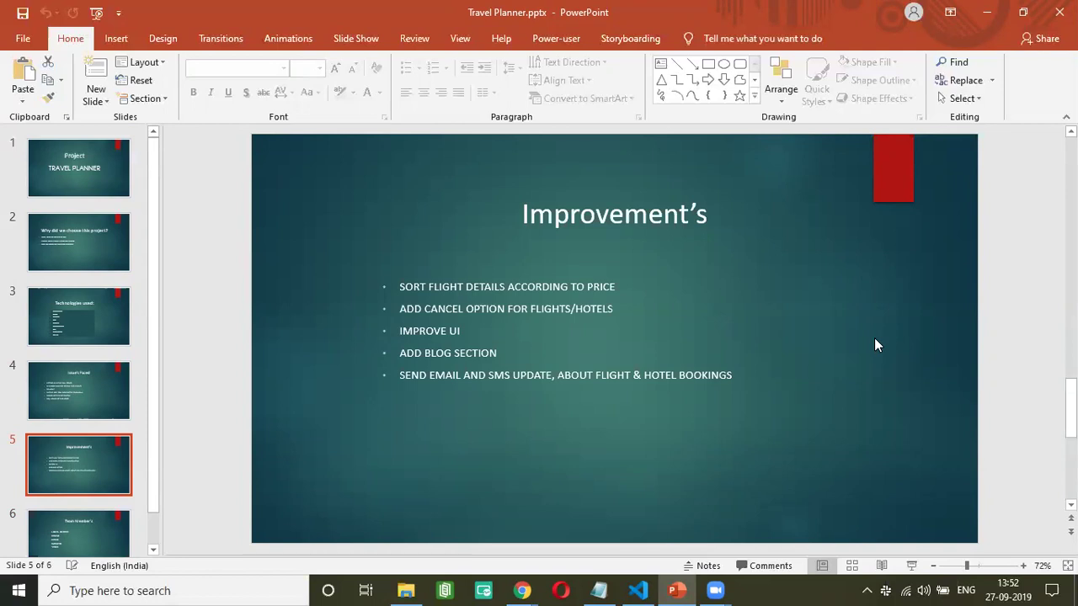
click(110, 526)
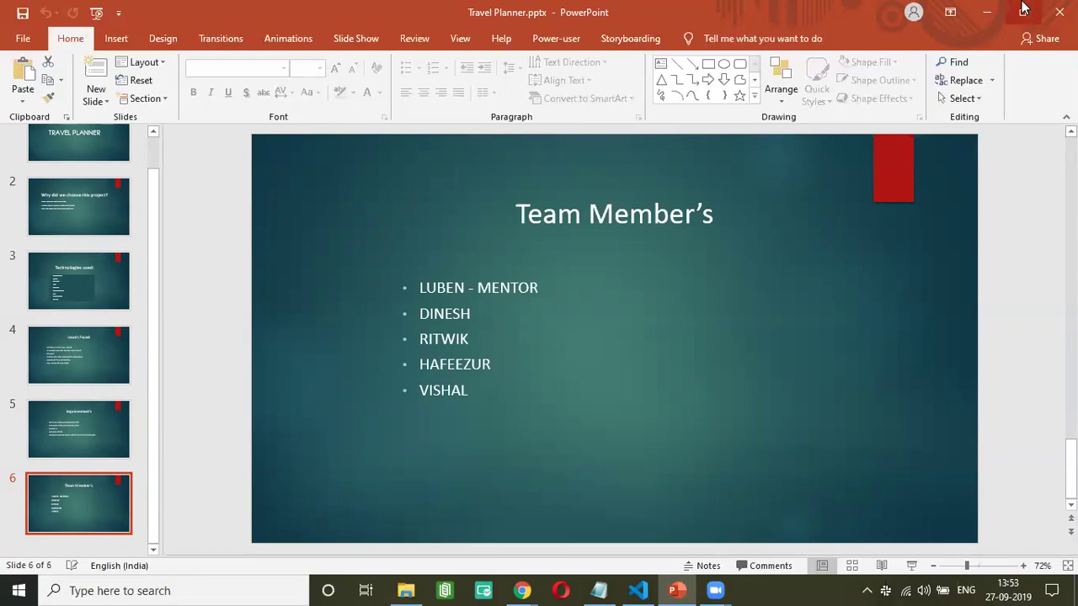
- Minimize PowerPoint and set the flight route from Delhi(DEL) to Mumbai(BOM)
click(986, 12)
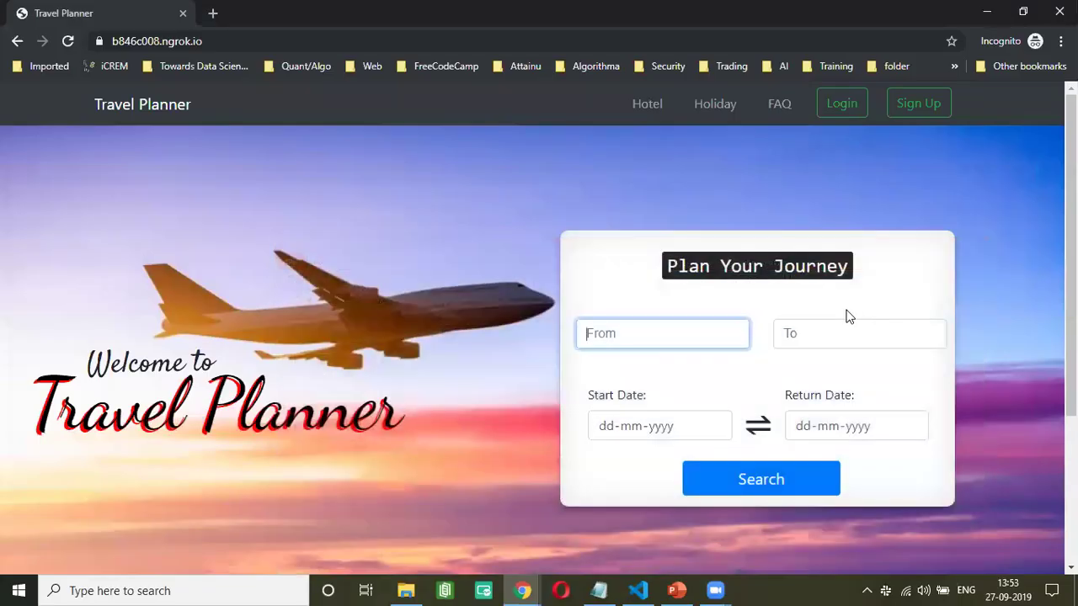
click(634, 328)
text(del)
click(632, 361)
key(Tab)
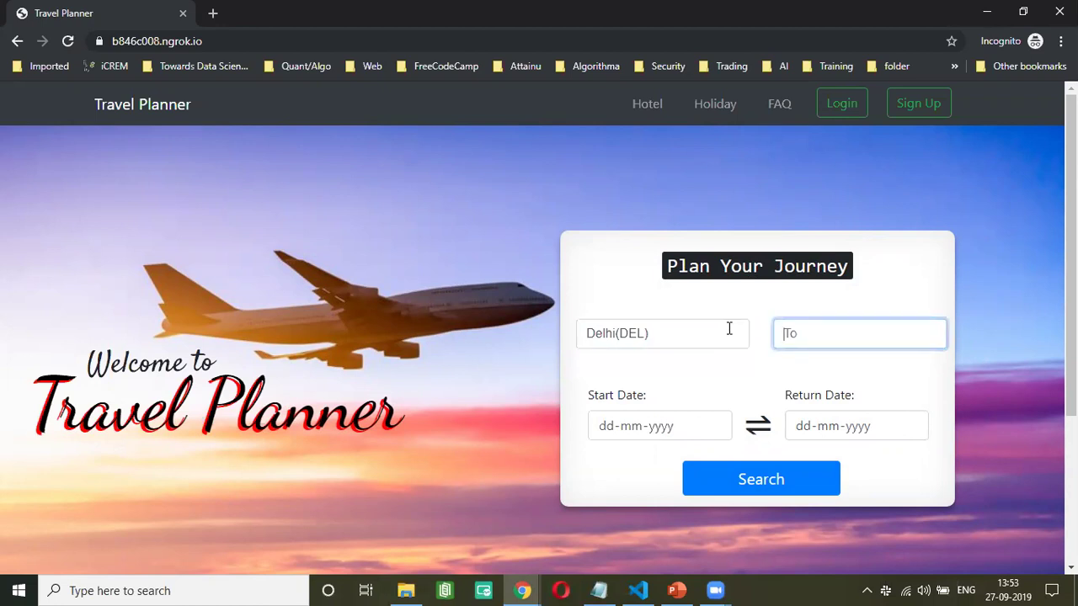
text(bom)
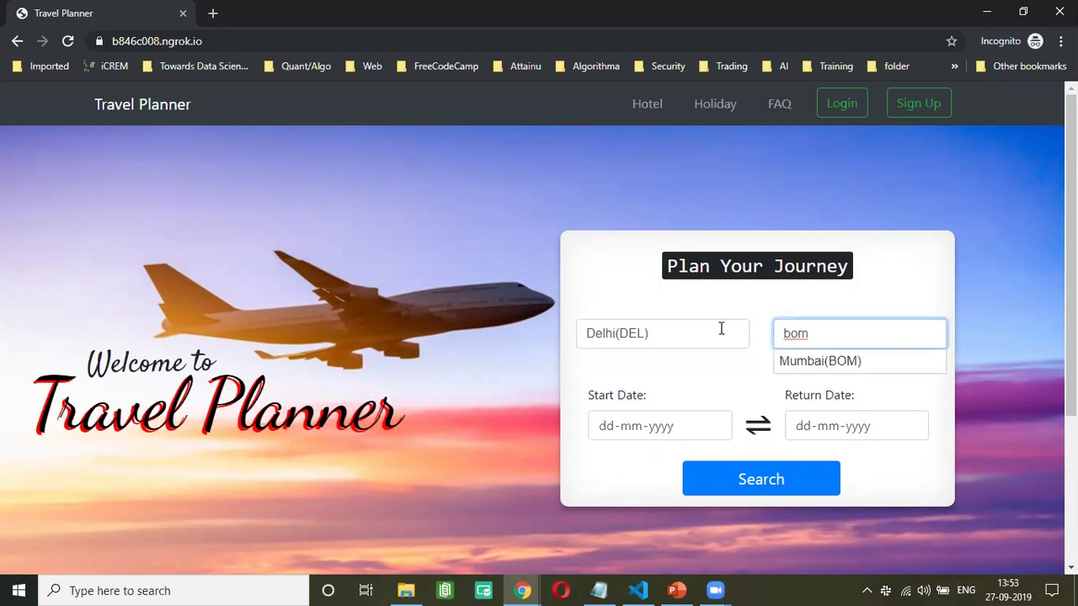
click(843, 370)
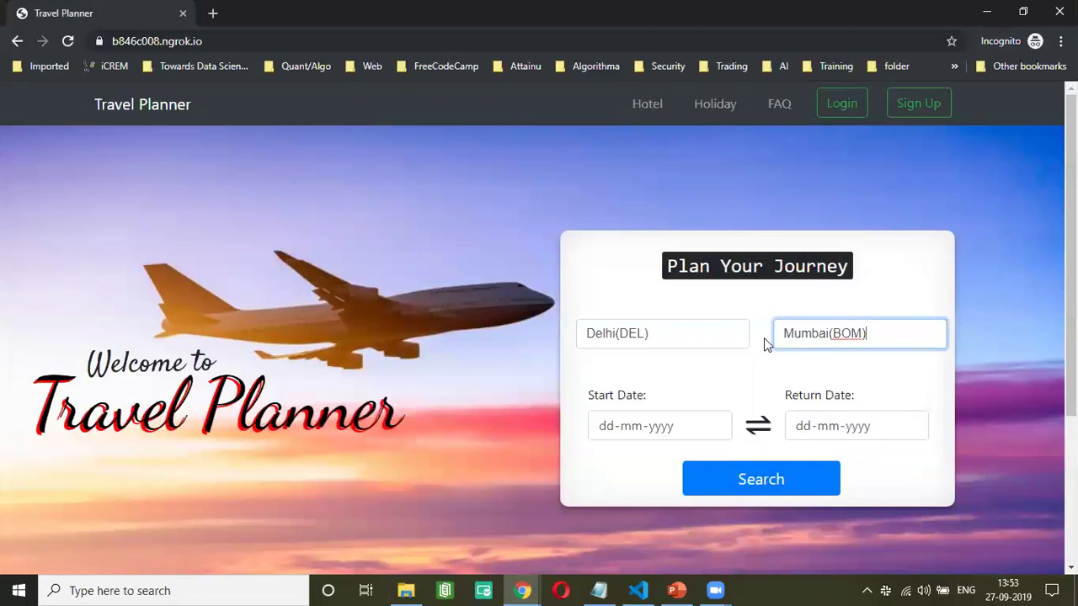
- Pick 30 September 2019 as the journey start date
click(712, 427)
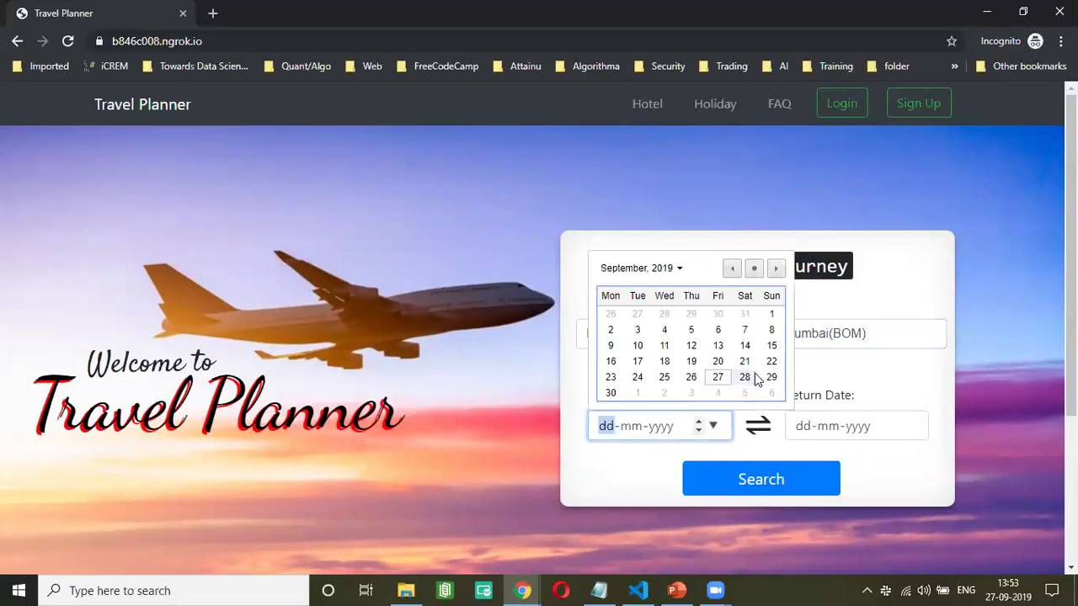
click(613, 393)
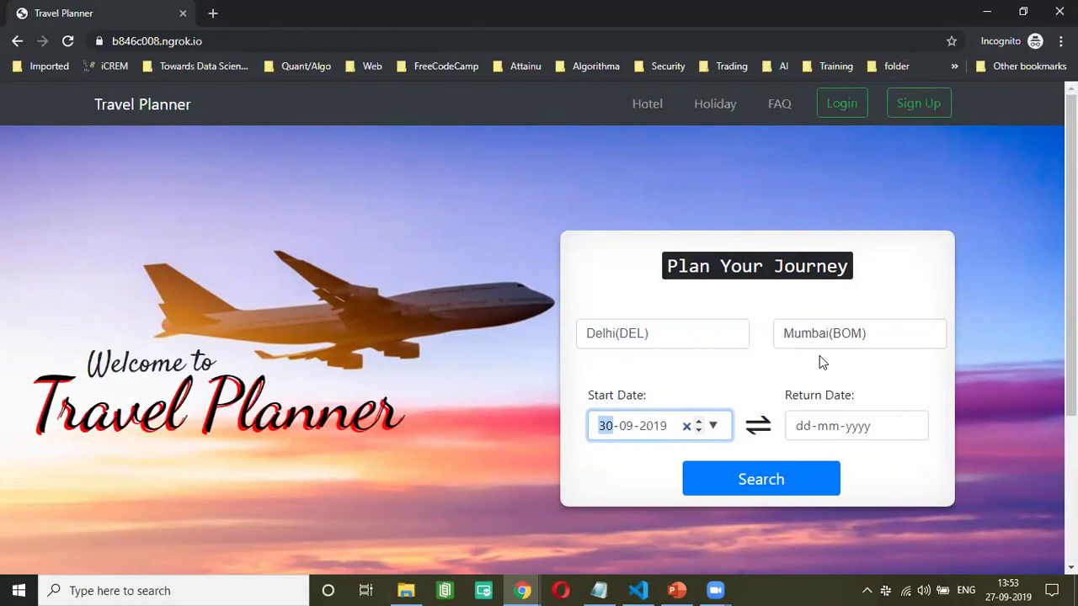
scroll(516, 408, down, 3)
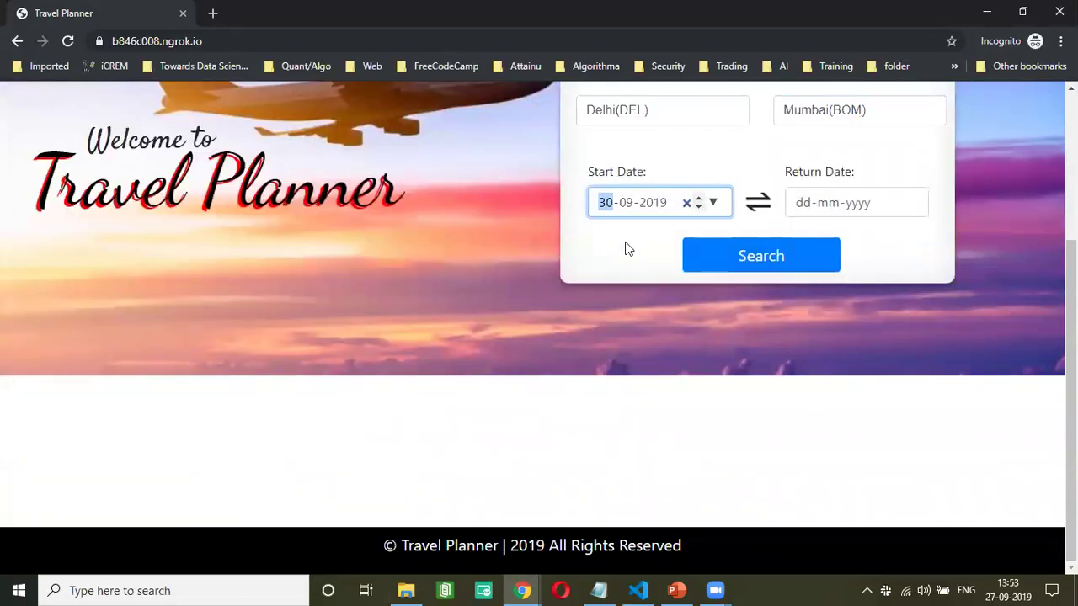
- Search Delhi–Mumbai flights and highlight the IndiGo result and its 2873 fare
click(729, 268)
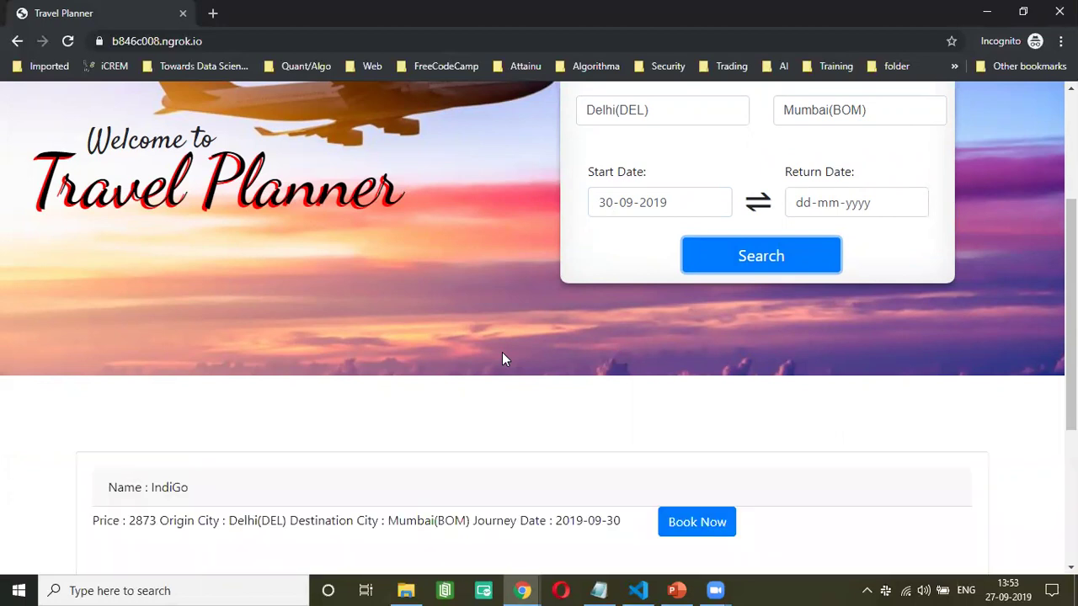
scroll(502, 358, down, 3)
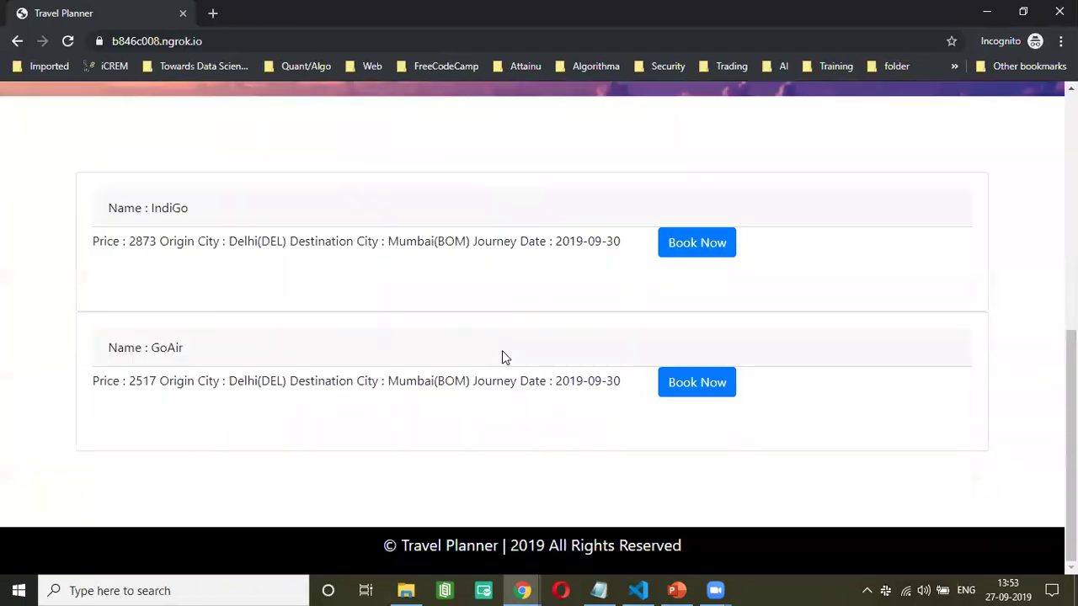
double_click(166, 208)
click(298, 222)
double_click(144, 251)
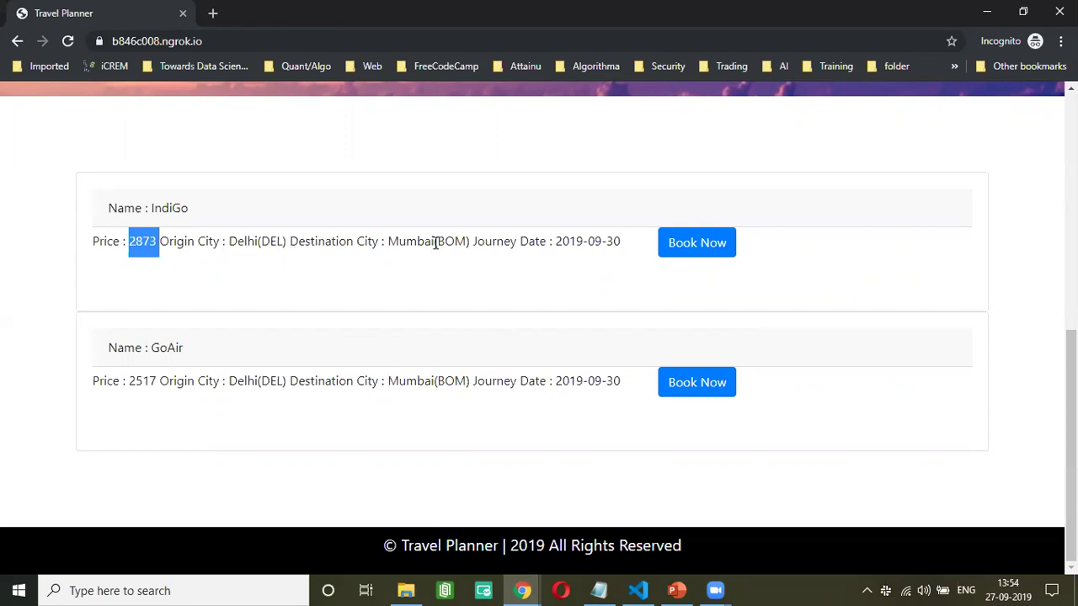
scroll(565, 337, up, 8)
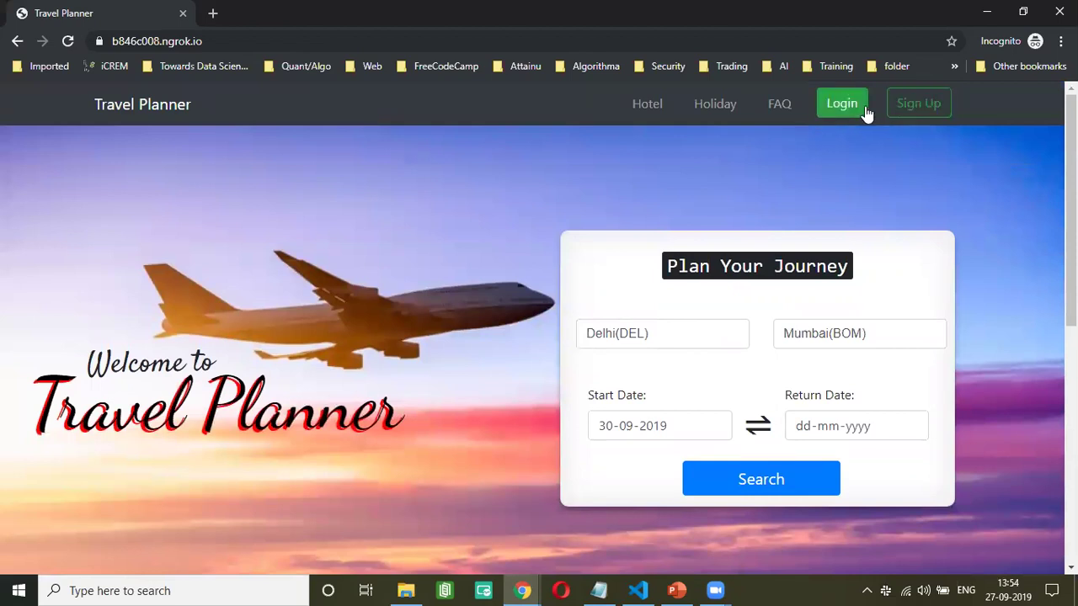
click(926, 104)
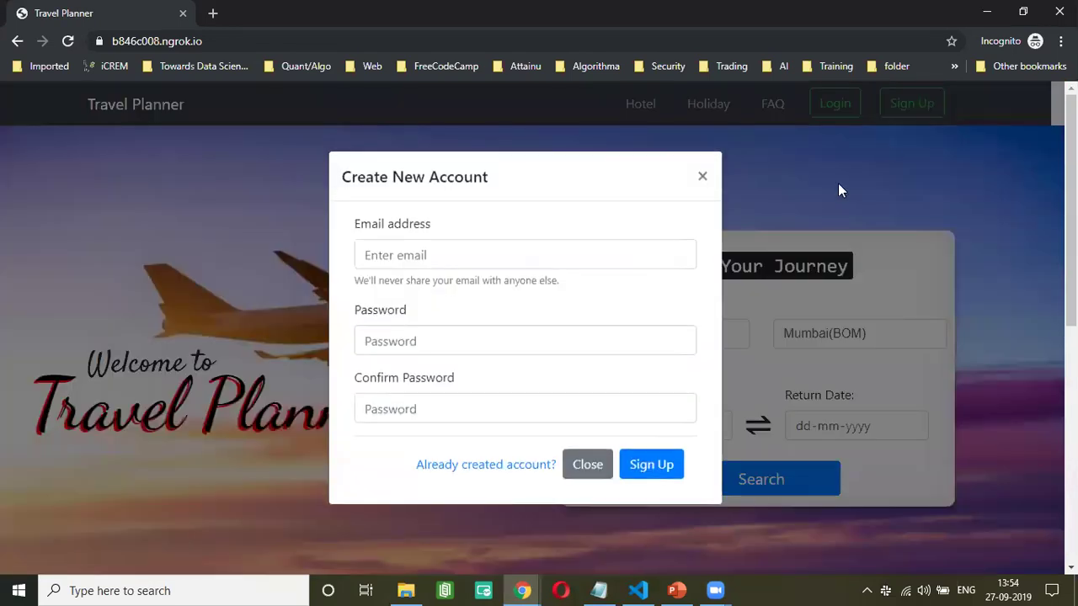
click(494, 252)
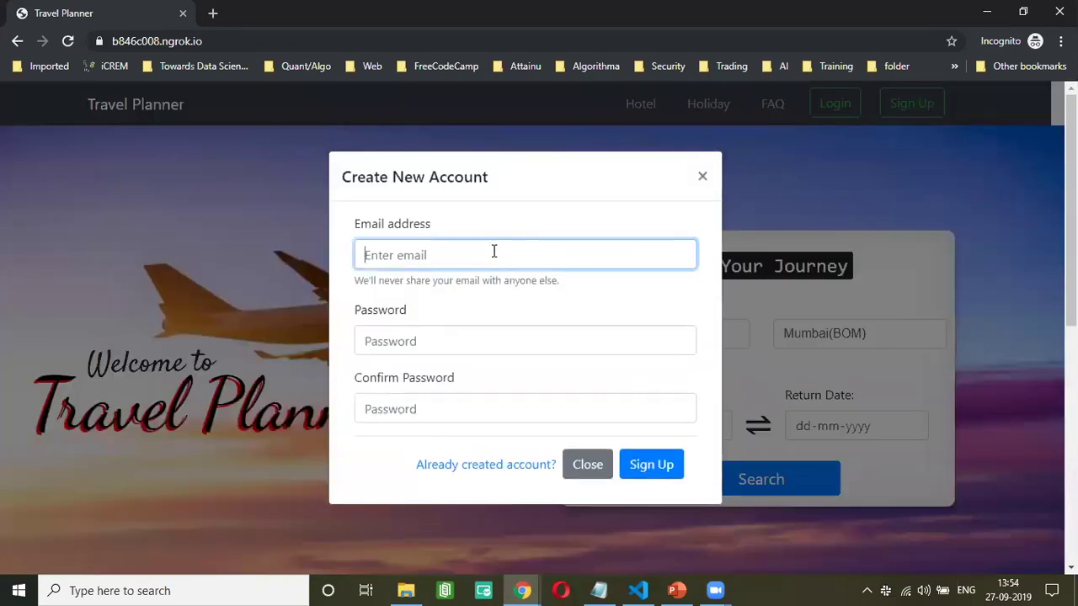
click(479, 342)
click(453, 411)
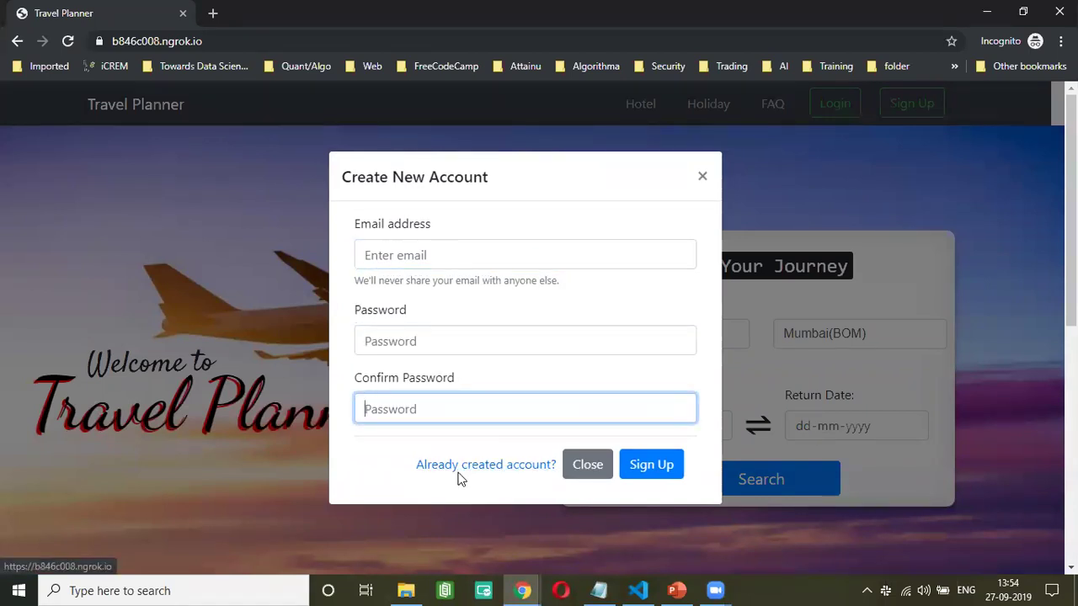
- Close the registration form and enter the test account's e-mail and password for login
click(702, 176)
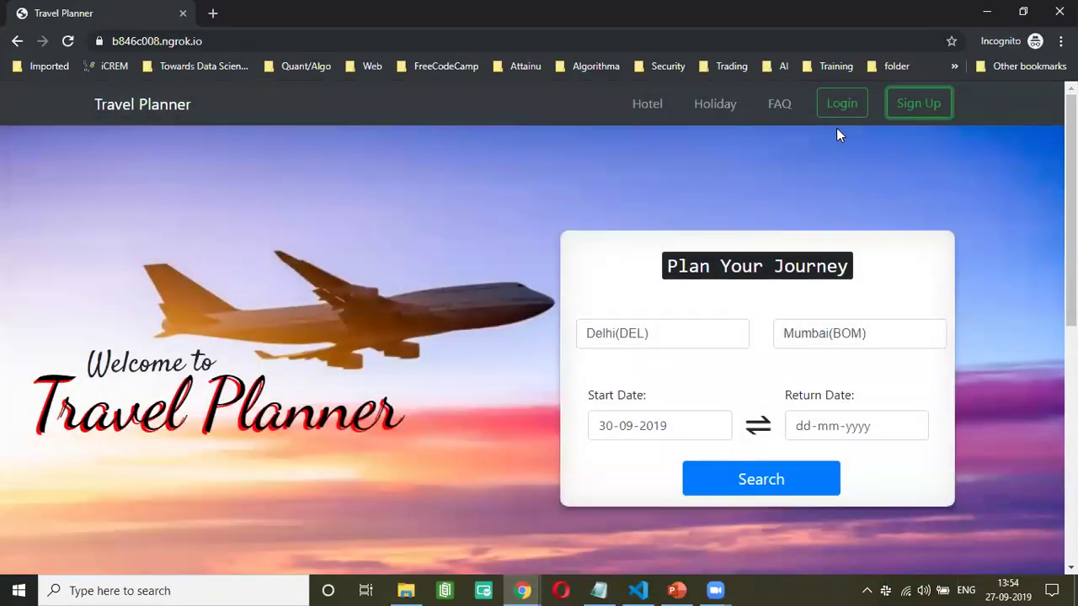
click(842, 105)
click(564, 280)
text(test@te)
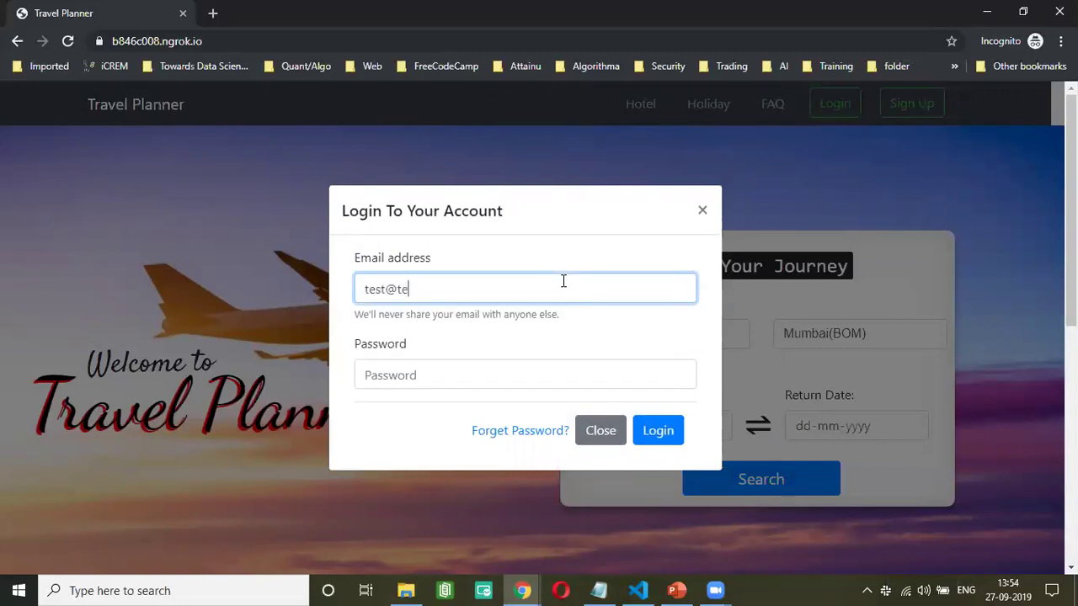
text(st.com)
key(Tab)
text(test)
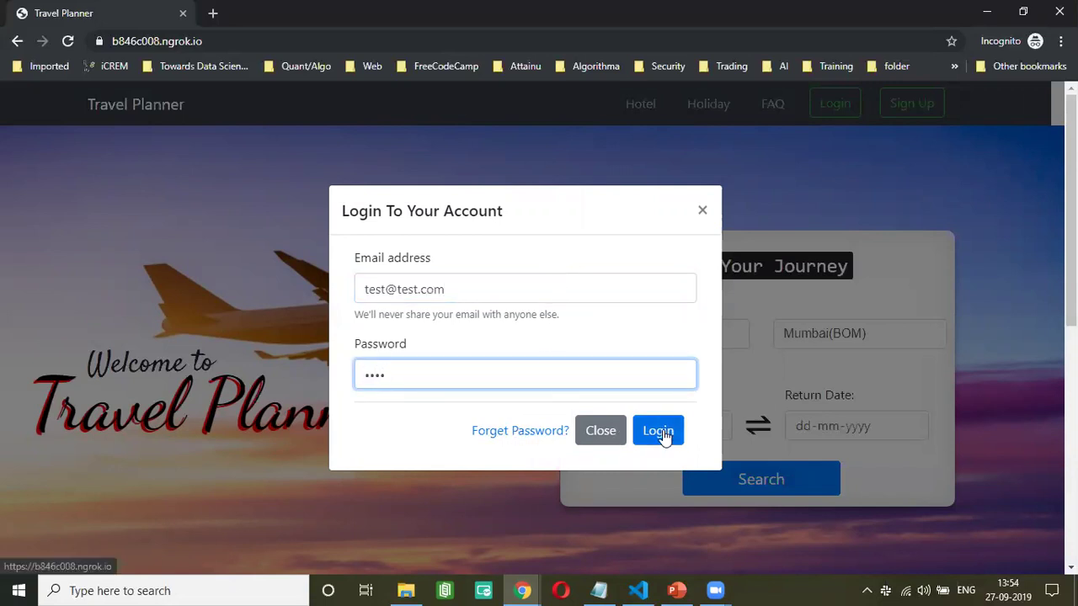
- Submit the login and dismiss the Login Success alert
click(667, 435)
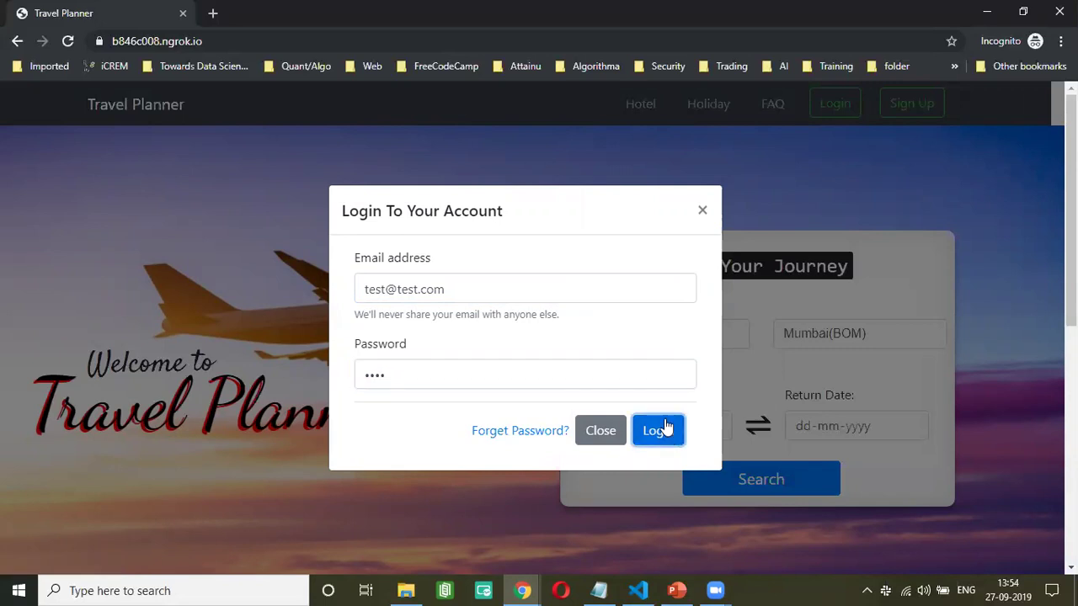
scroll(633, 413, down, 3)
scroll(628, 383, up, 1)
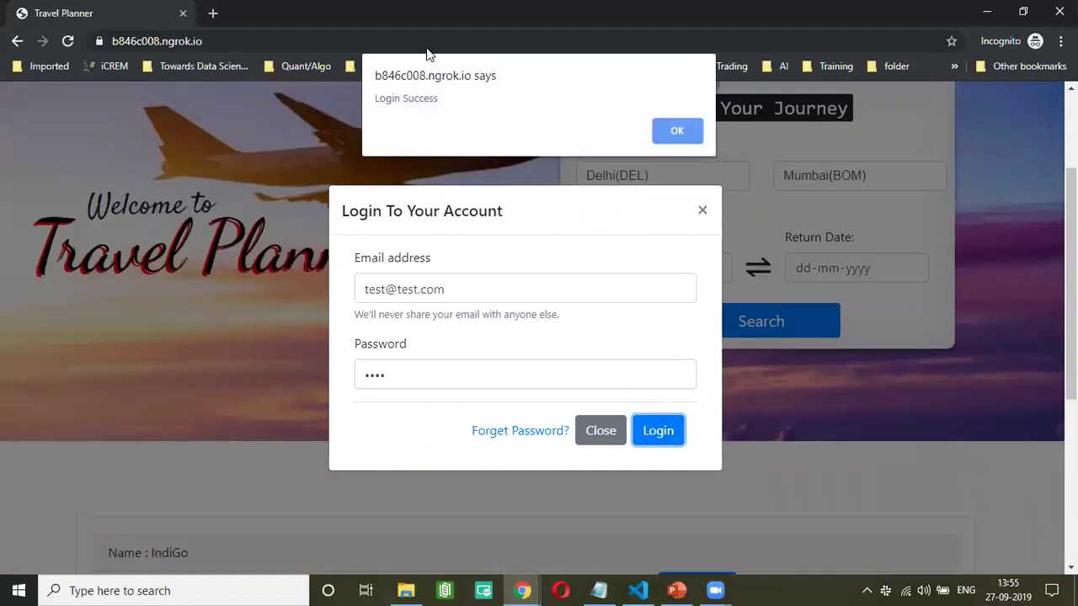
click(682, 130)
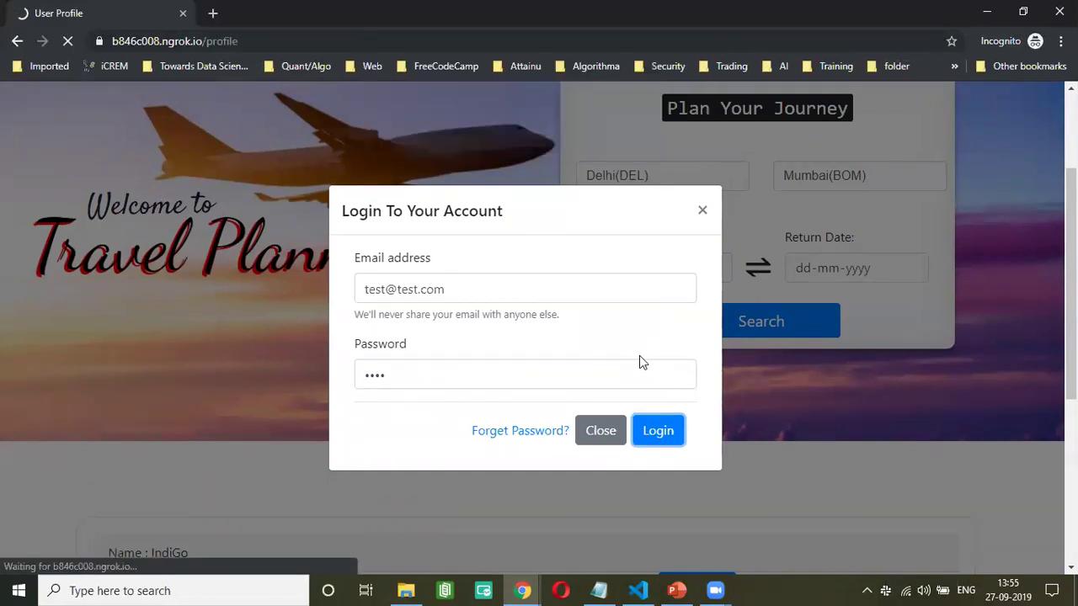
- Type 'del' as a trial departure city, then erase it to leave From empty
scroll(639, 363, down, 8)
scroll(660, 184, up, 5)
scroll(660, 183, up, 3)
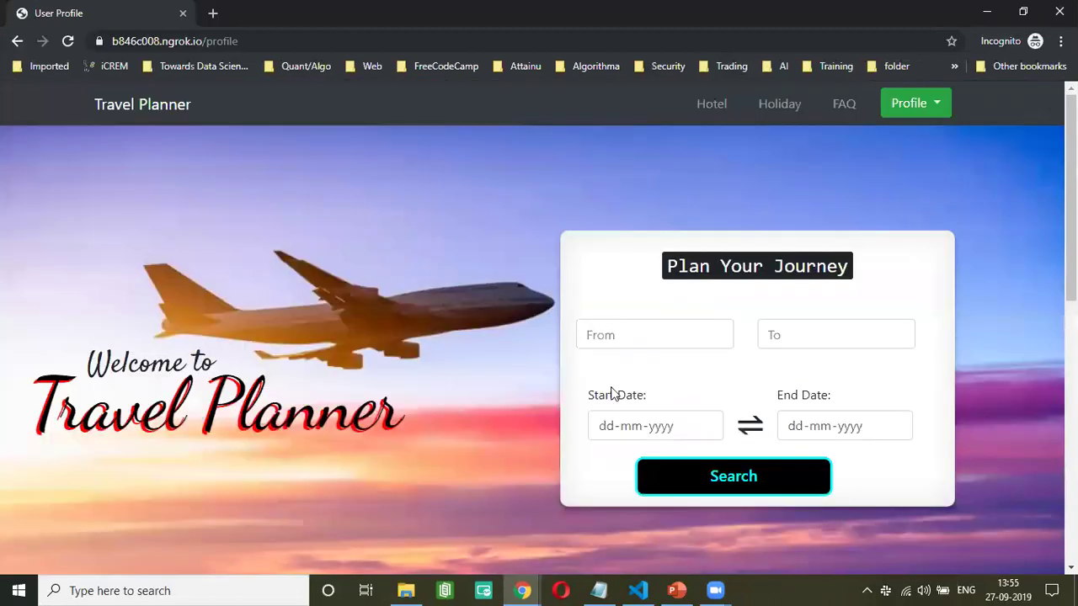
click(650, 324)
text(del)
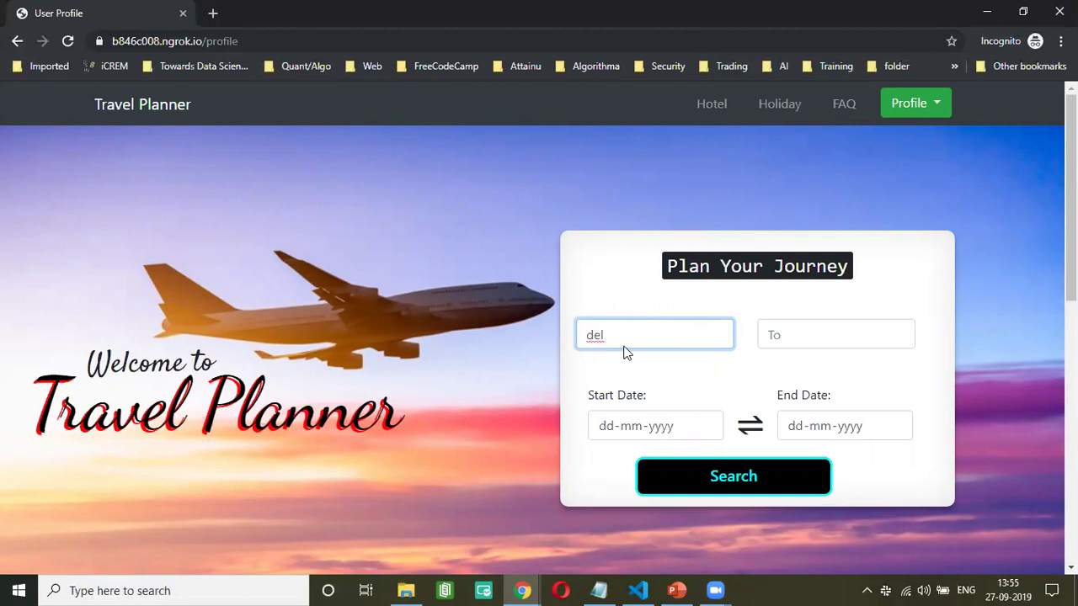
click(540, 324)
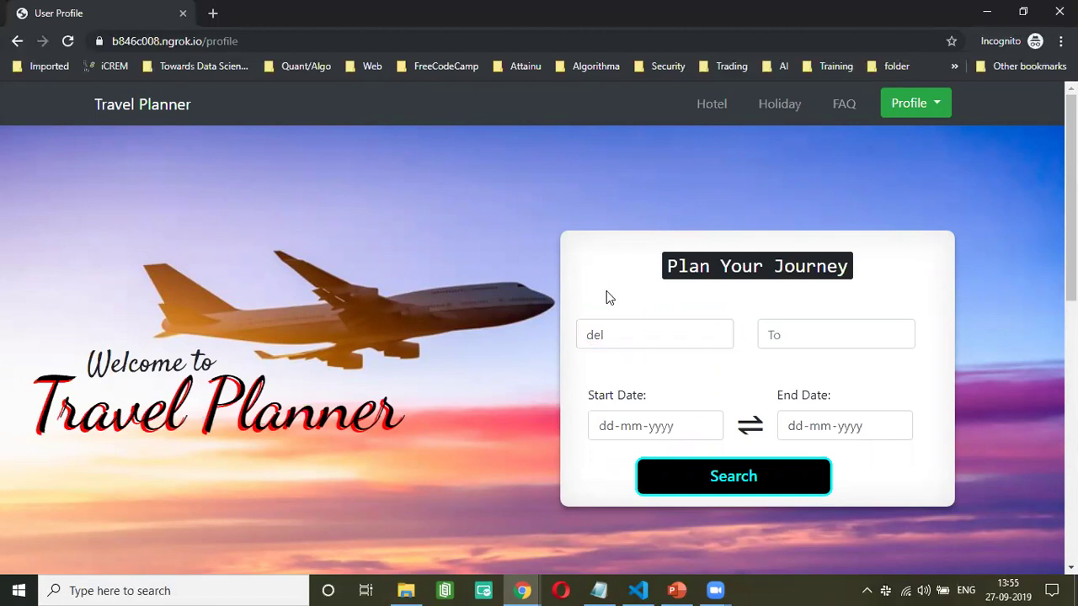
click(623, 330)
key(BackSpace)
key(BackSpace)
key(BackSpace)
click(933, 104)
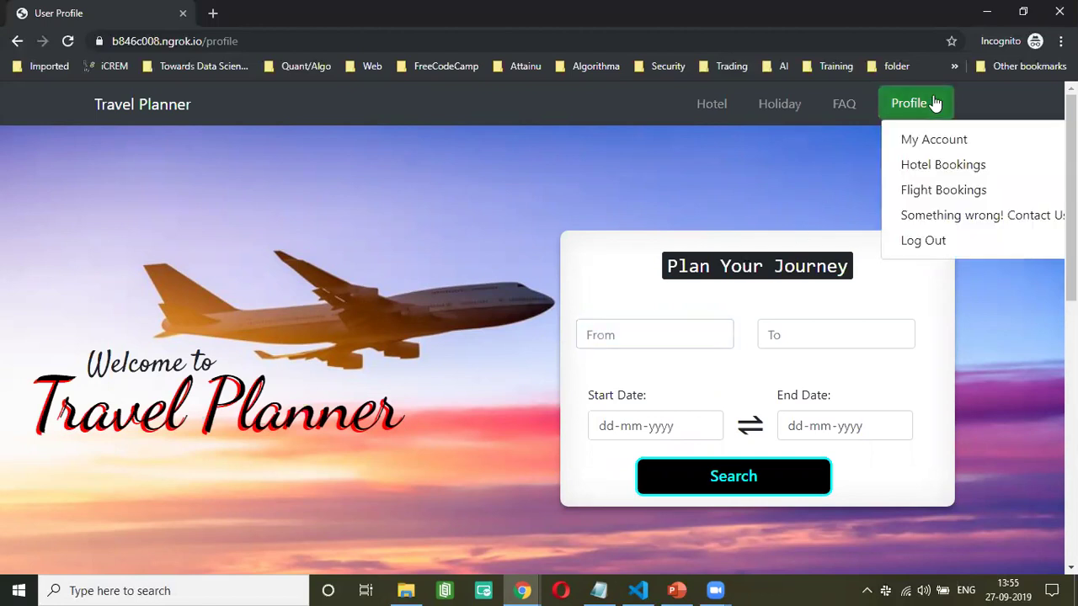
- Review the user's name, gender and age on My Account, then go to Flight Bookings
click(925, 142)
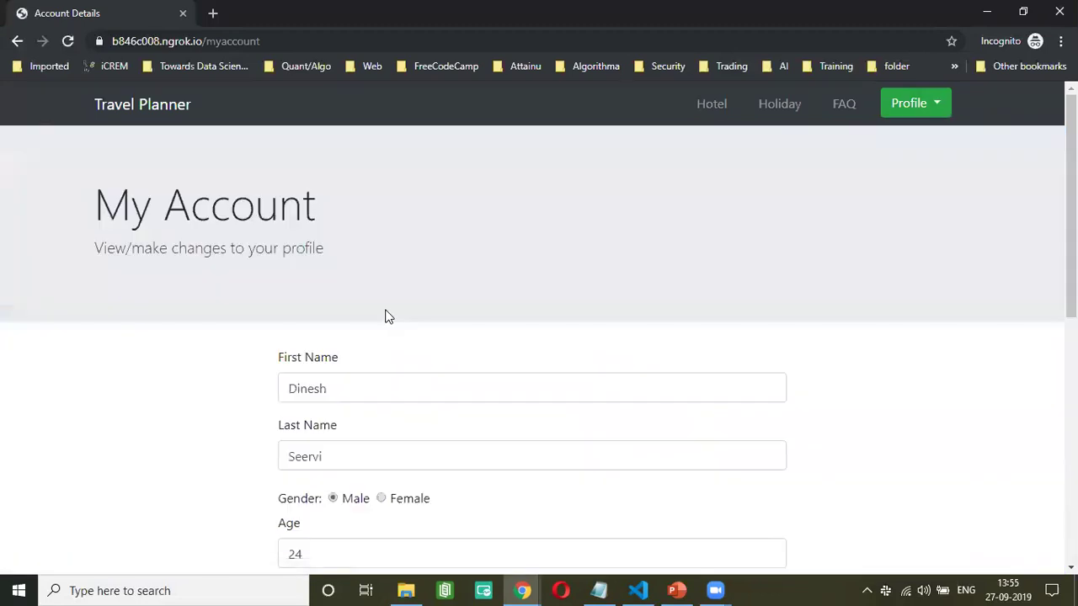
scroll(386, 310, down, 4)
scroll(386, 316, down, 3)
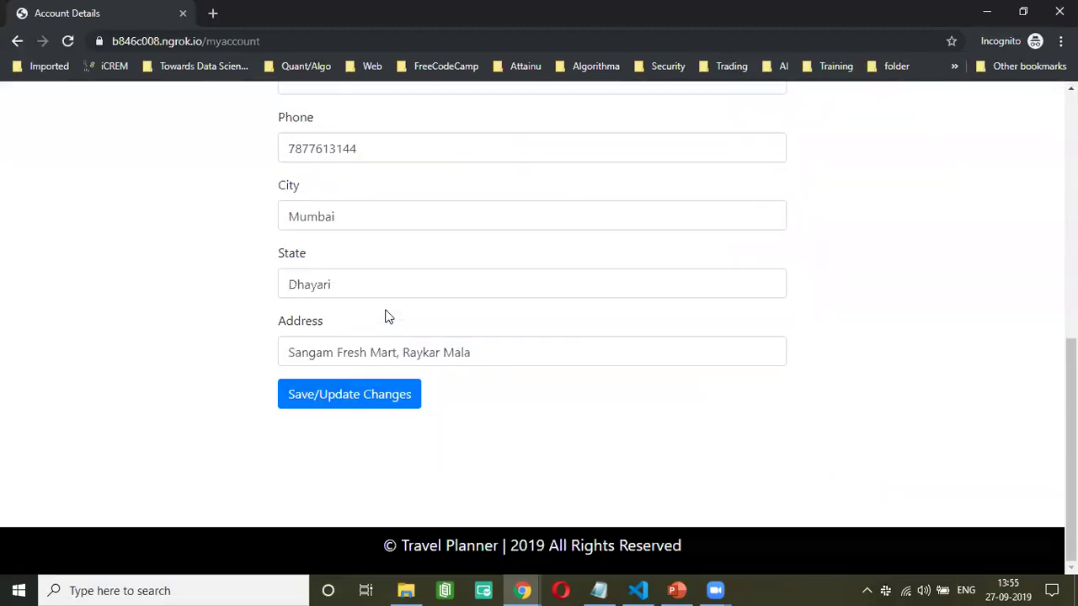
scroll(385, 316, up, 7)
scroll(386, 316, down, 6)
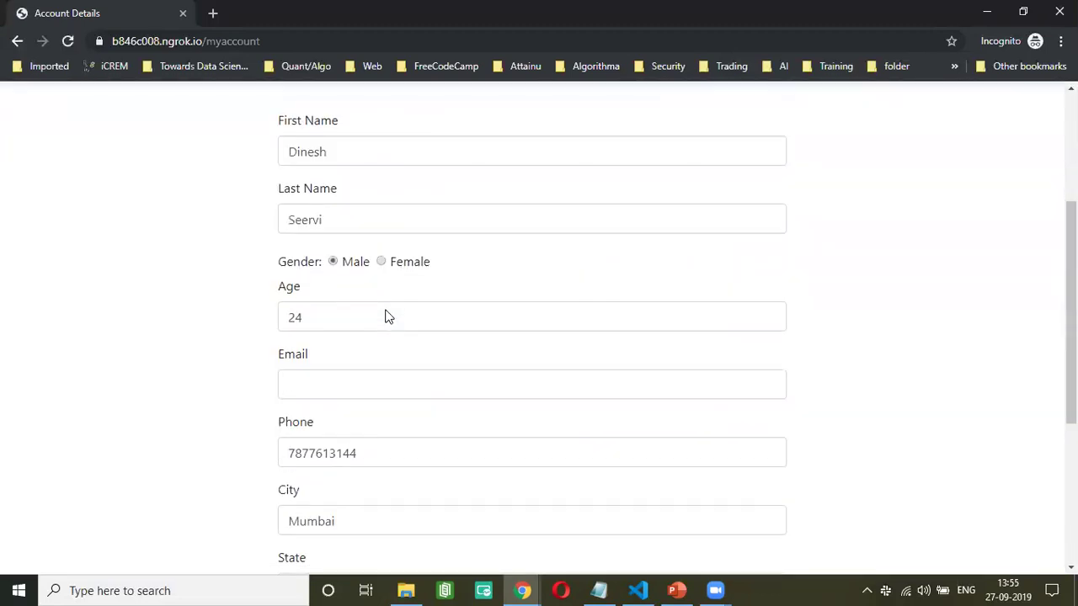
scroll(1039, 161, up, 5)
scroll(952, 136, up, 2)
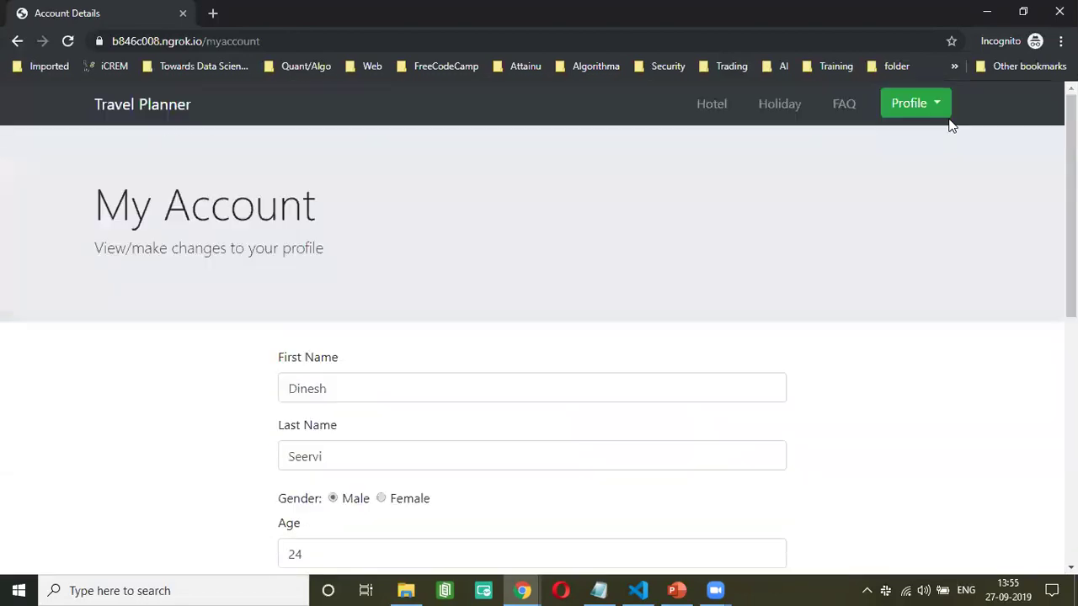
click(941, 111)
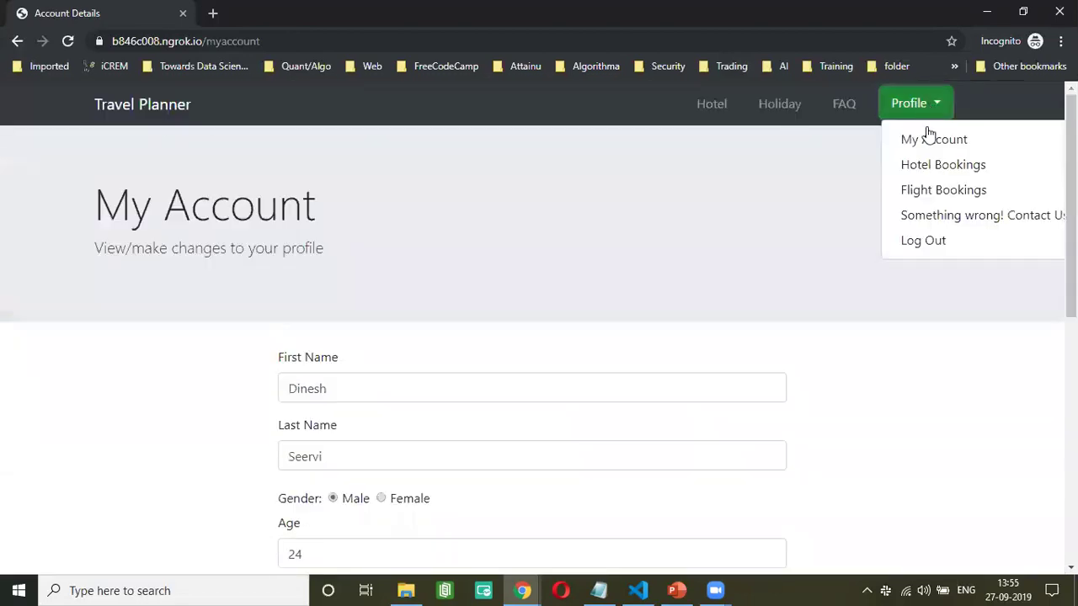
click(934, 191)
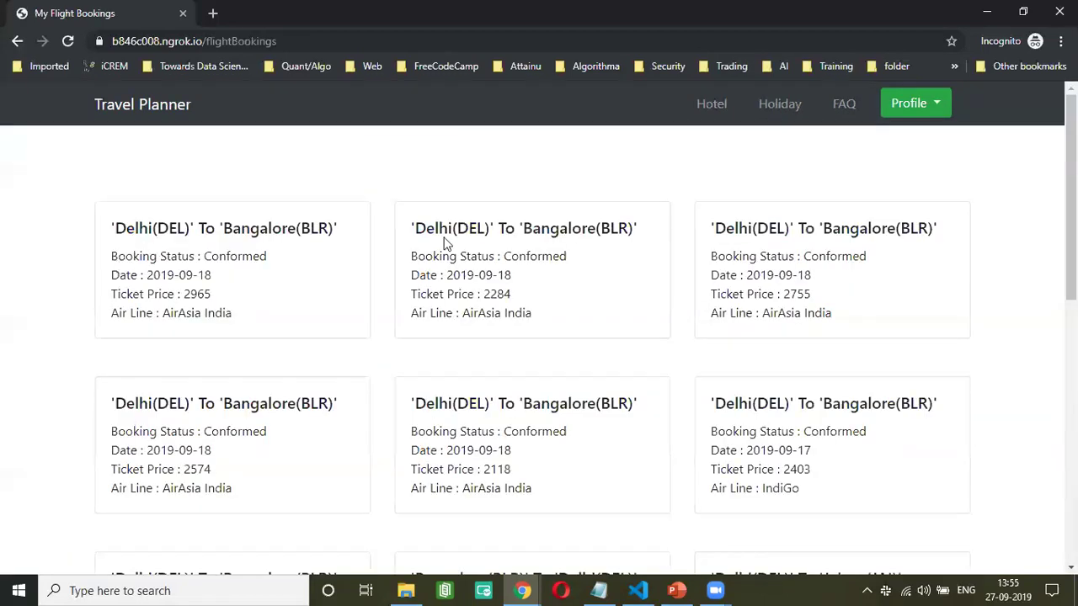
- Scroll through the Bangalore, Jaipur and Jodhpur booking cards and return to the top
scroll(775, 409, down, 10)
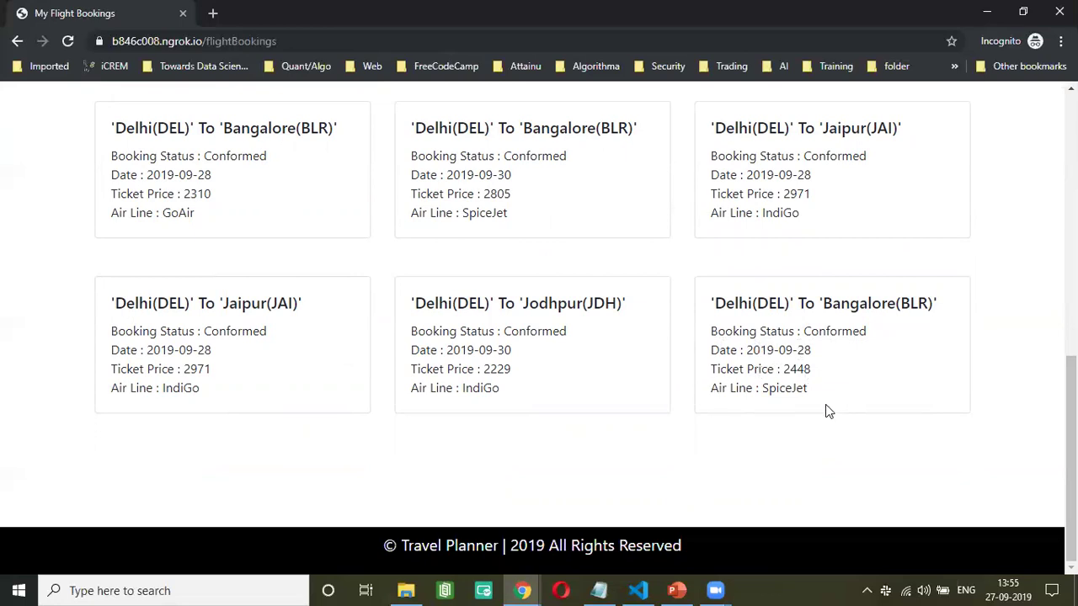
scroll(825, 411, up, 10)
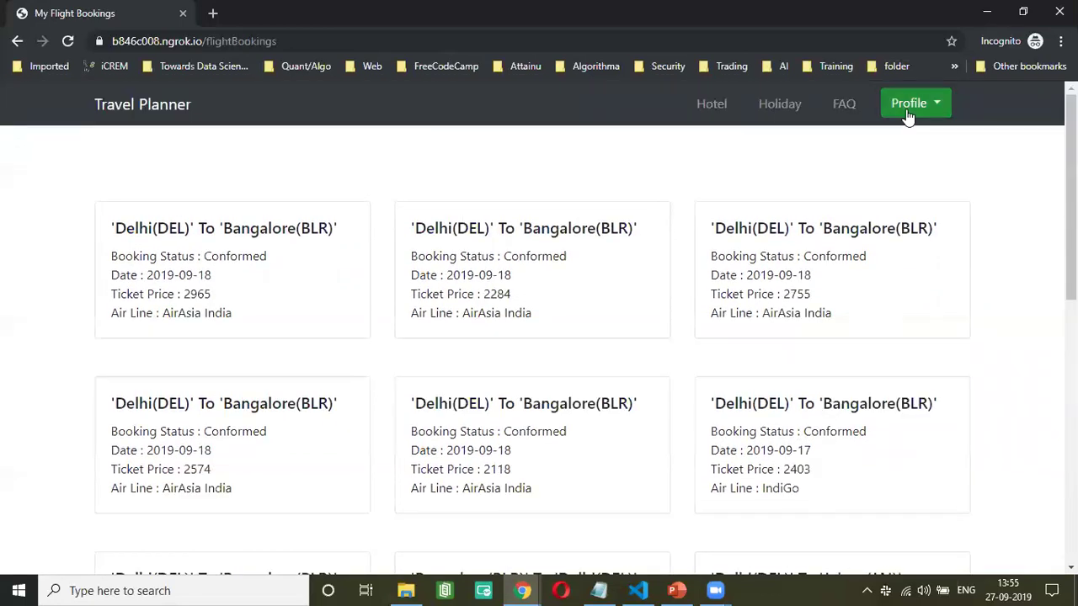
click(909, 106)
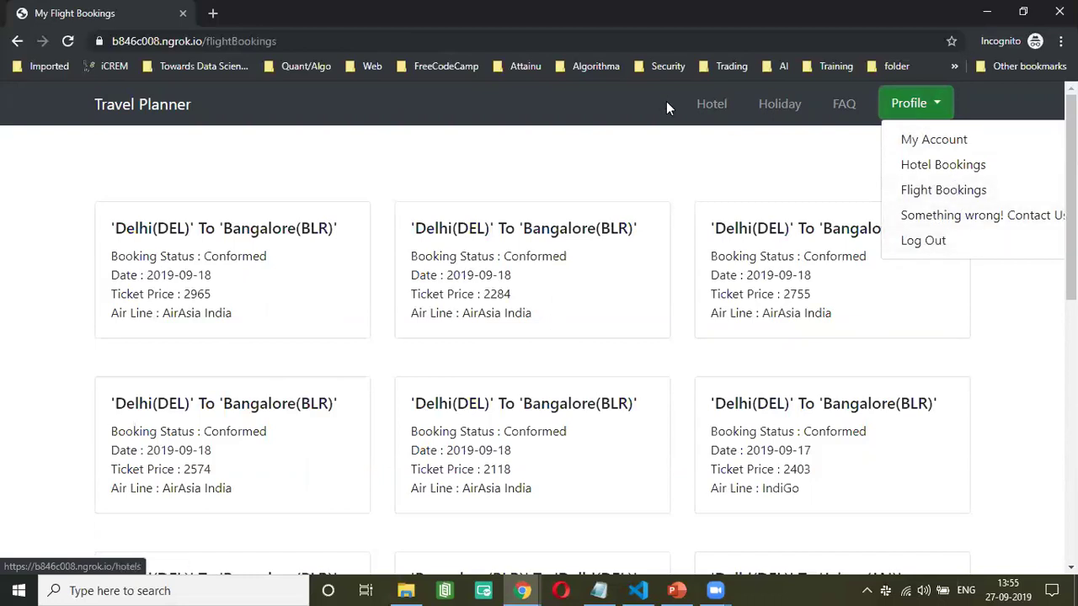
- Browse the hotel listings, try the Mumbai filter, and go back after it errors
click(711, 111)
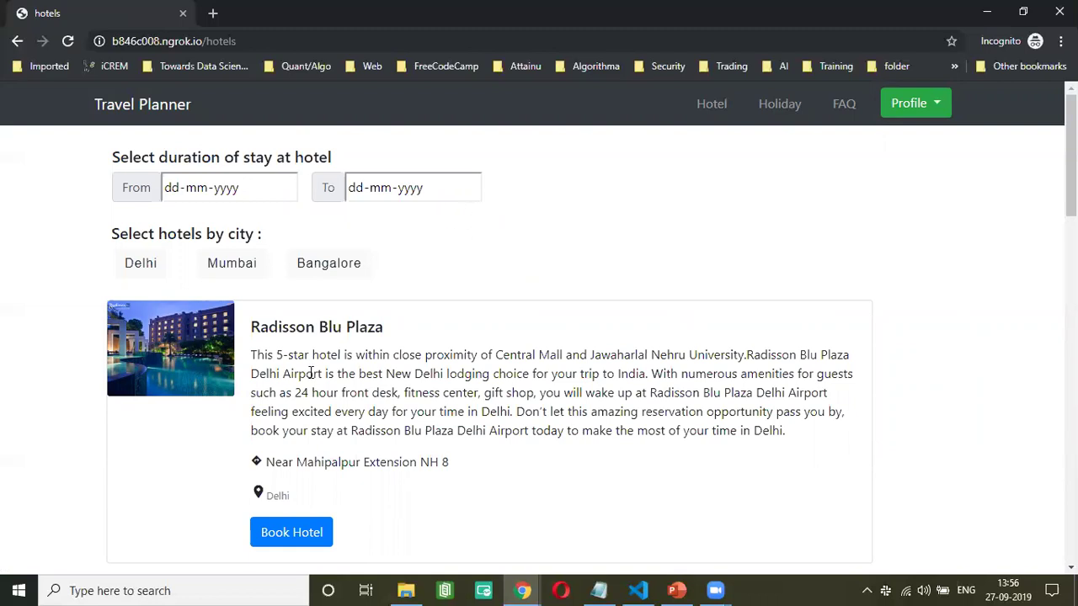
scroll(311, 373, down, 3)
scroll(311, 374, up, 3)
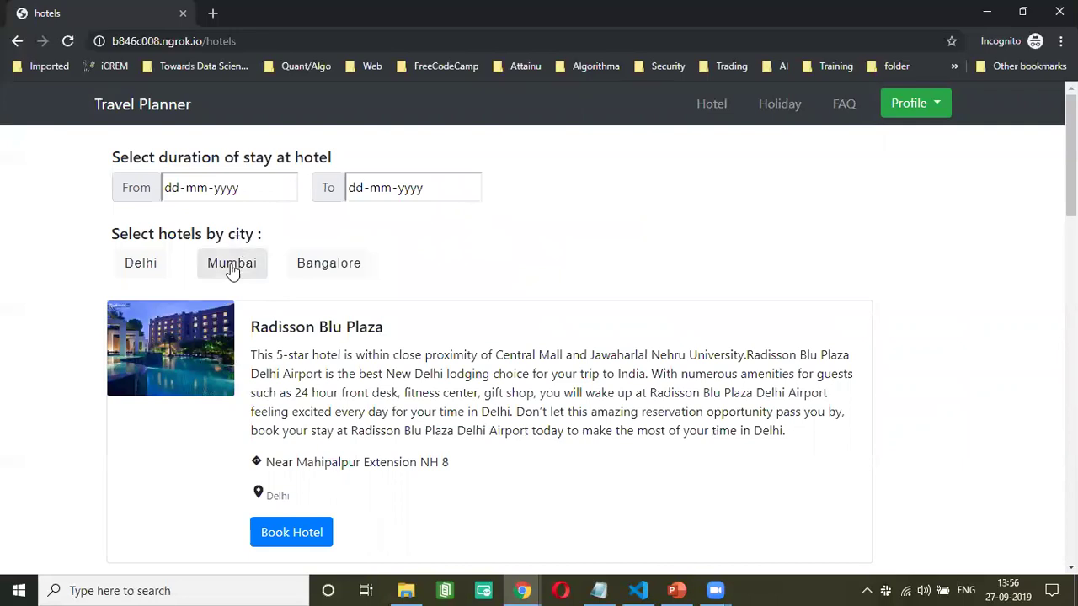
click(233, 267)
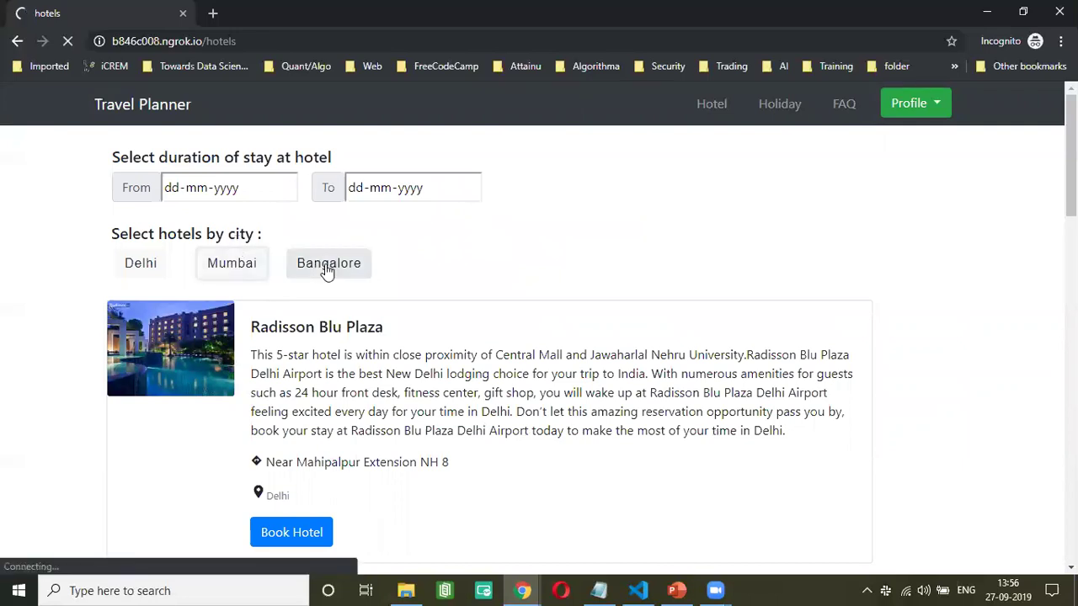
scroll(368, 243, down, 3)
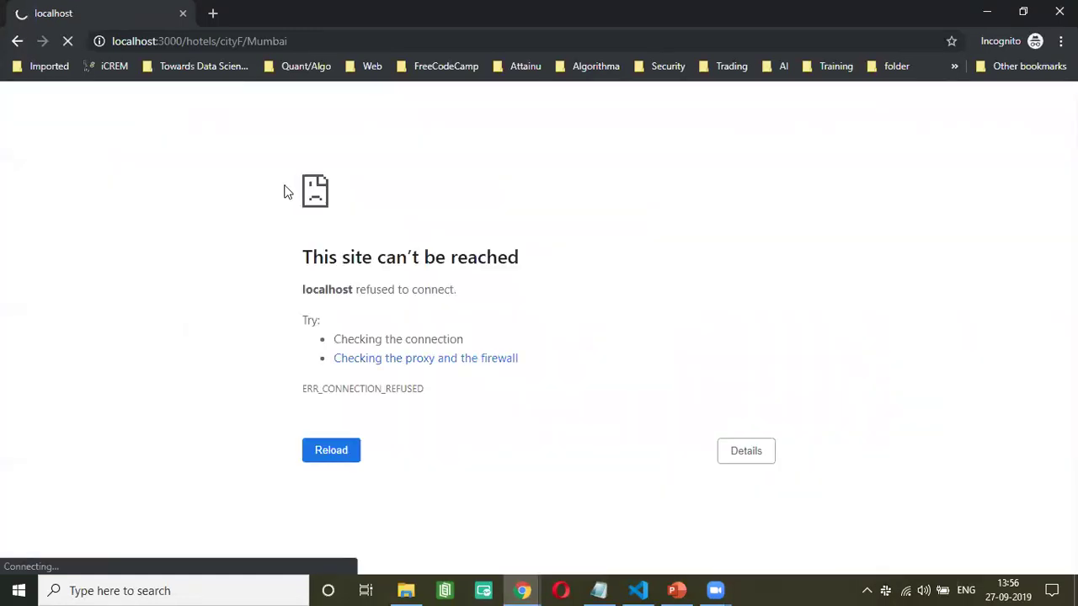
click(19, 42)
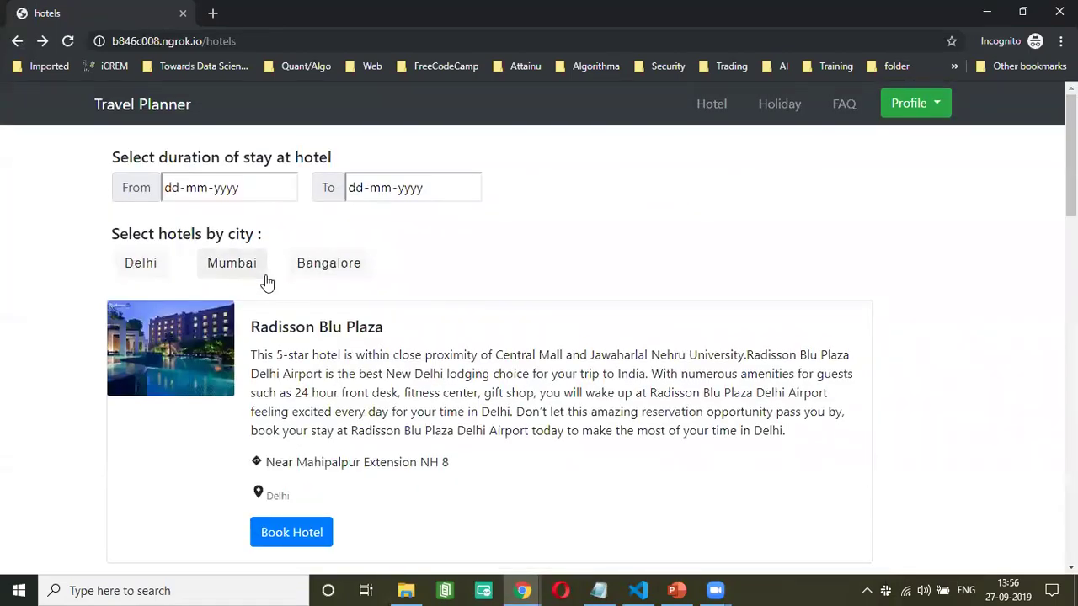
- View the Radisson Blu Plaza and ITC Gardenia stays under Profile > Hotel Bookings
click(284, 187)
click(924, 103)
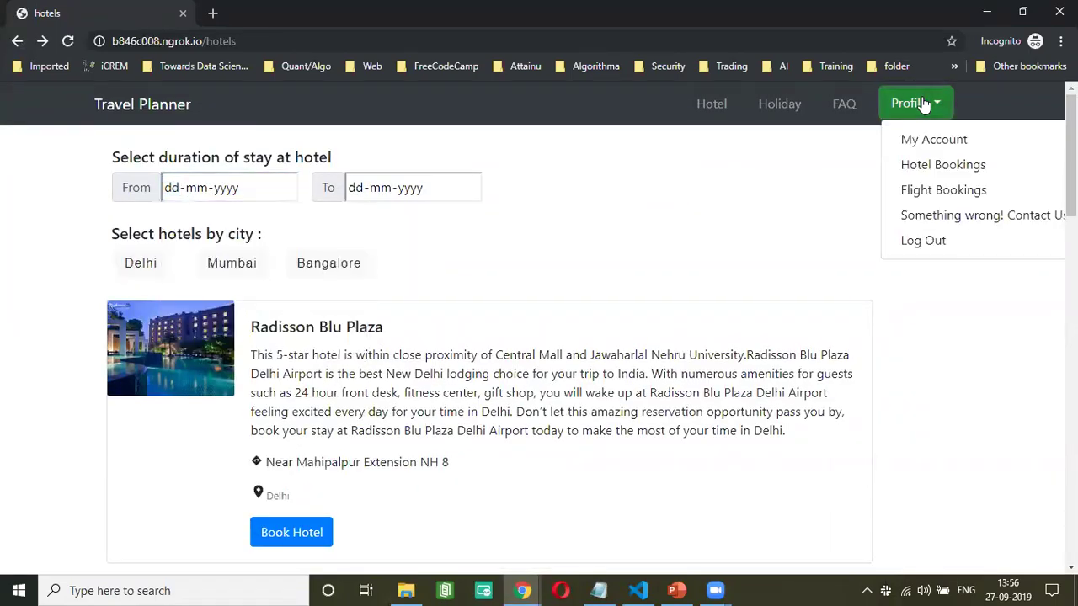
click(939, 166)
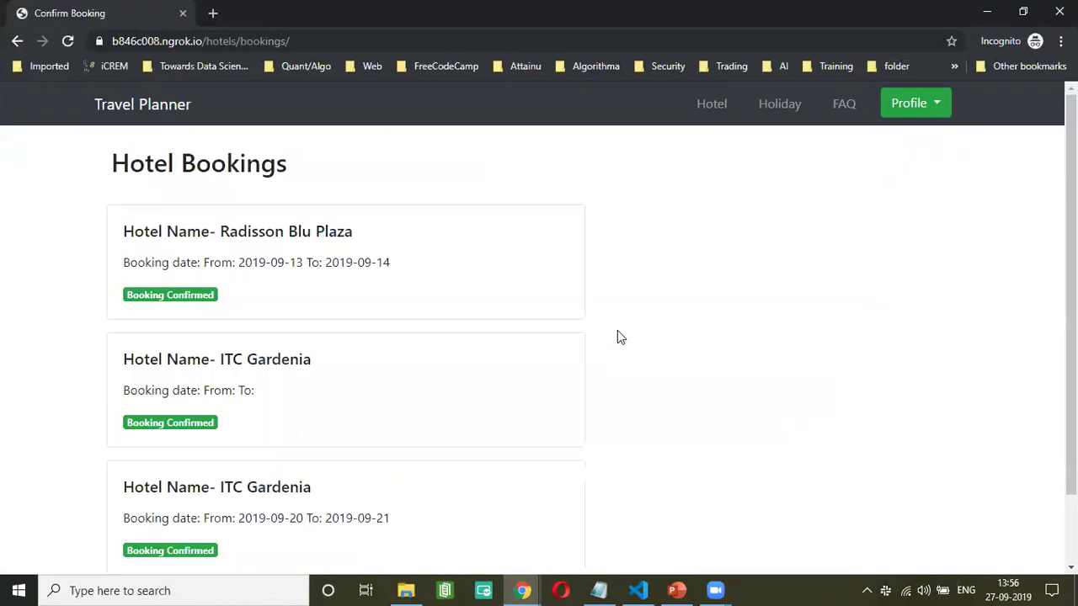
scroll(617, 331, down, 1)
scroll(225, 280, up, 1)
click(785, 114)
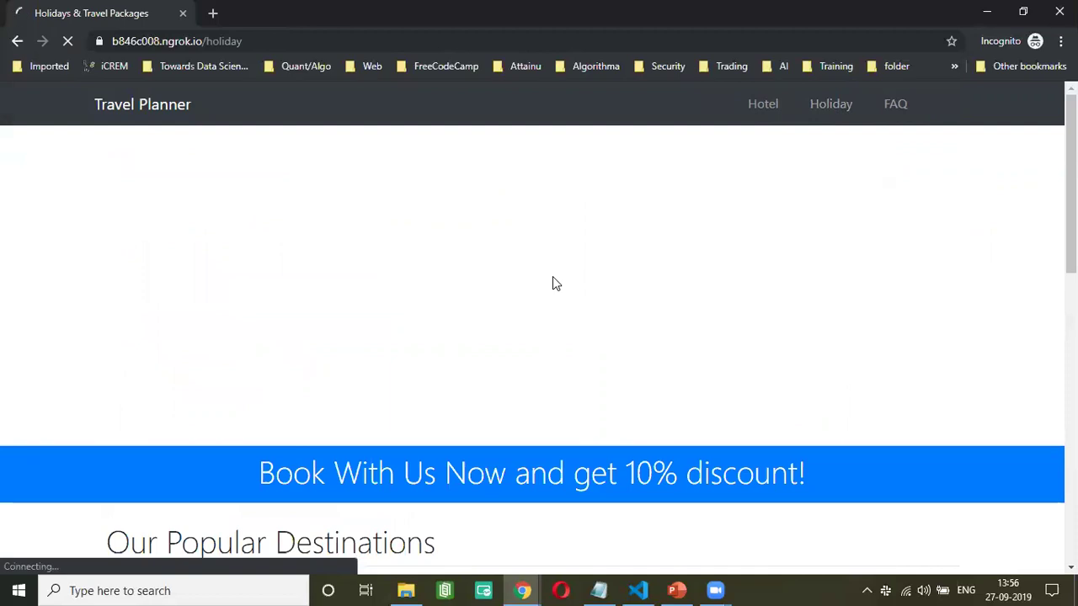
scroll(552, 284, down, 5)
scroll(552, 284, up, 5)
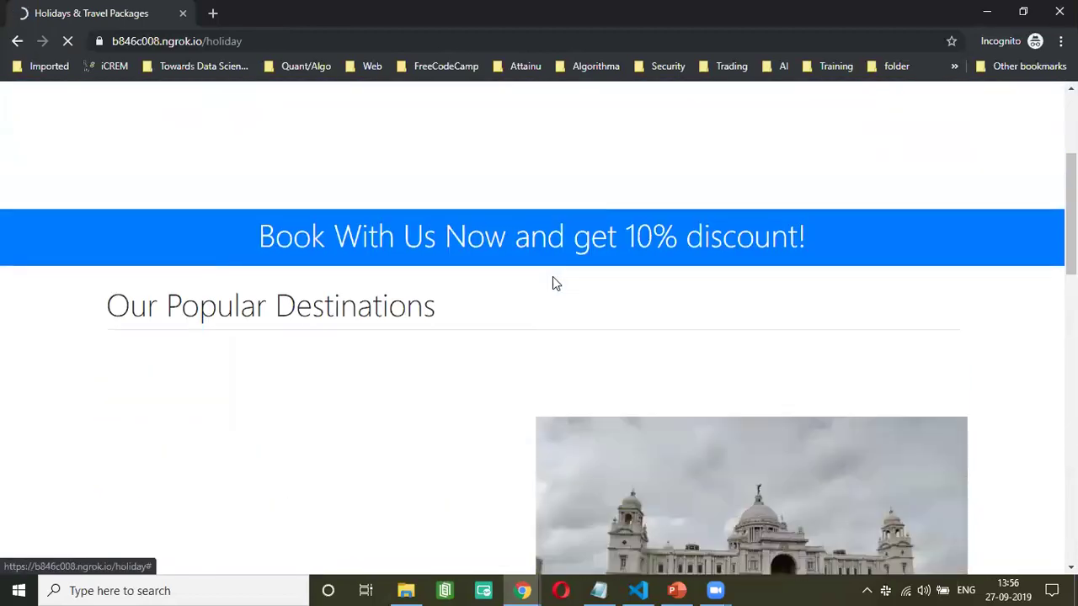
scroll(554, 284, down, 10)
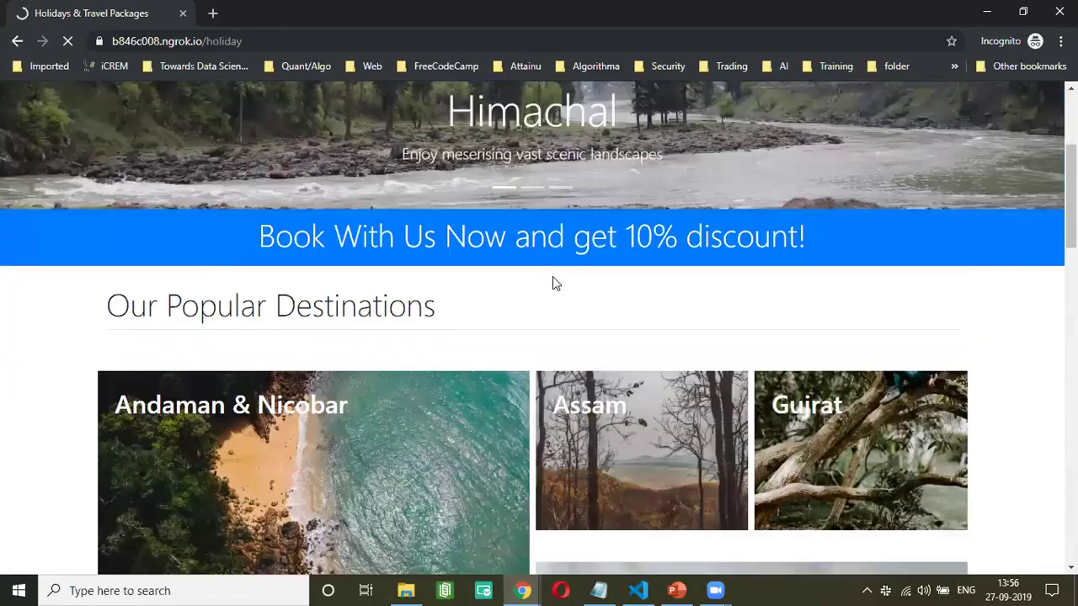
scroll(552, 277, down, 5)
scroll(553, 276, down, 3)
scroll(553, 278, down, 1)
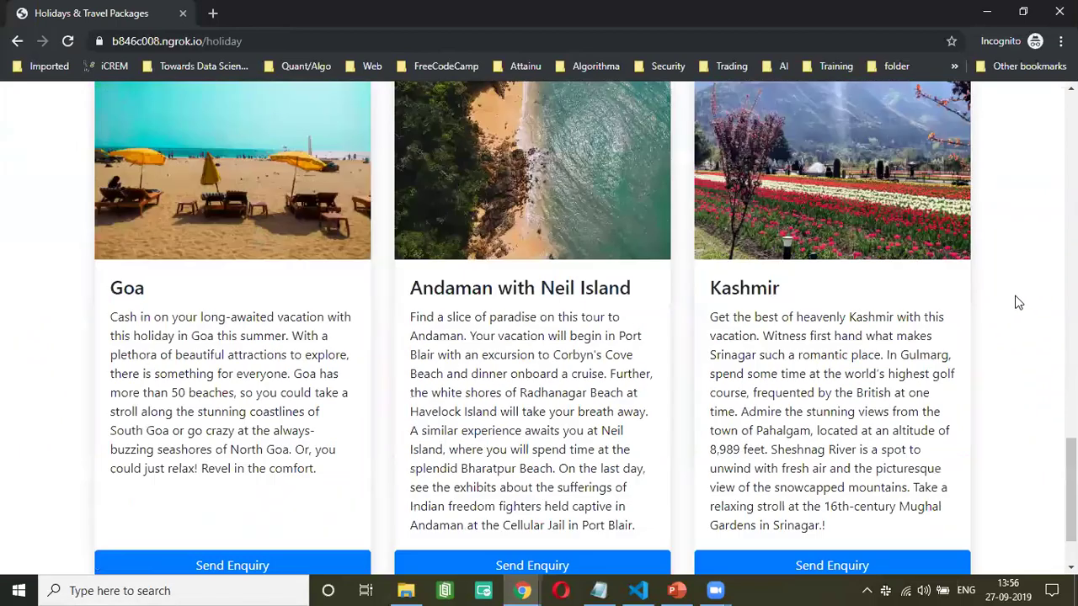
scroll(1017, 299, up, 15)
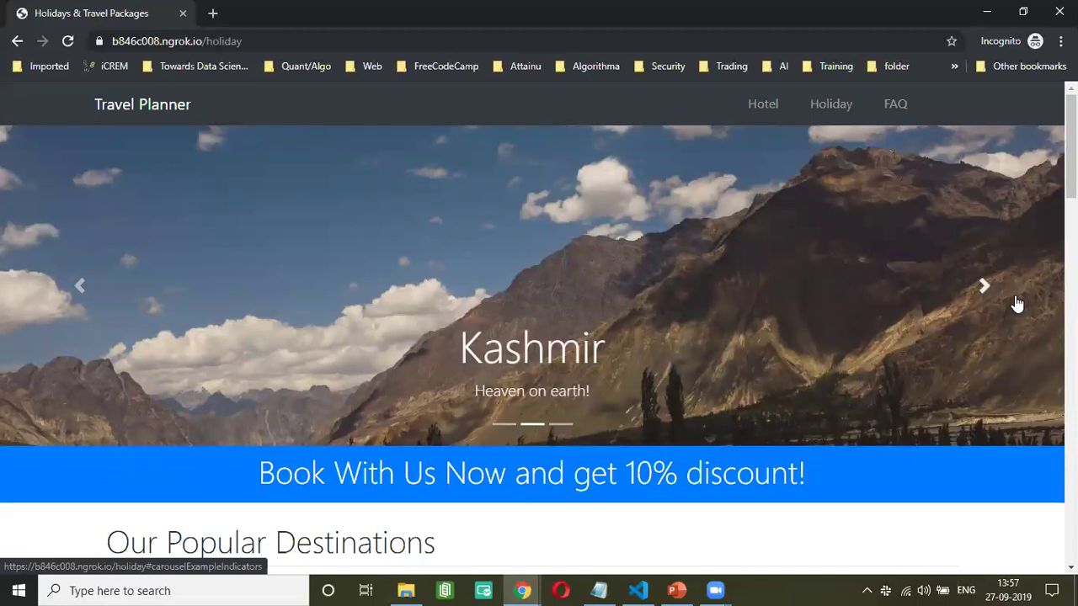
- Open the FAQ page and scroll through its questions, from travel insurance and visas to Test Faq1
click(896, 107)
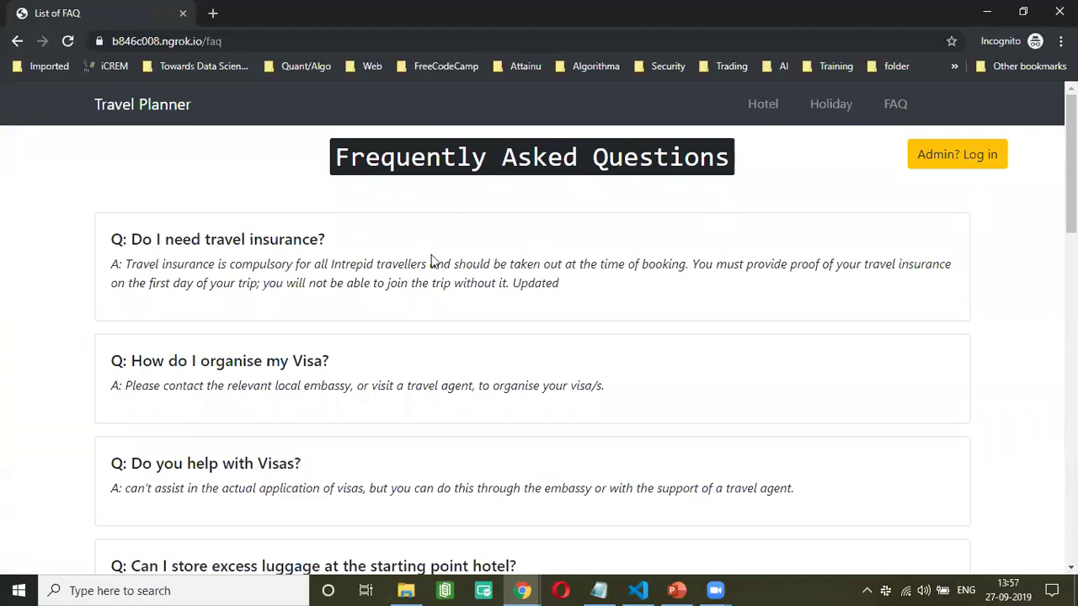
scroll(429, 269, down, 2)
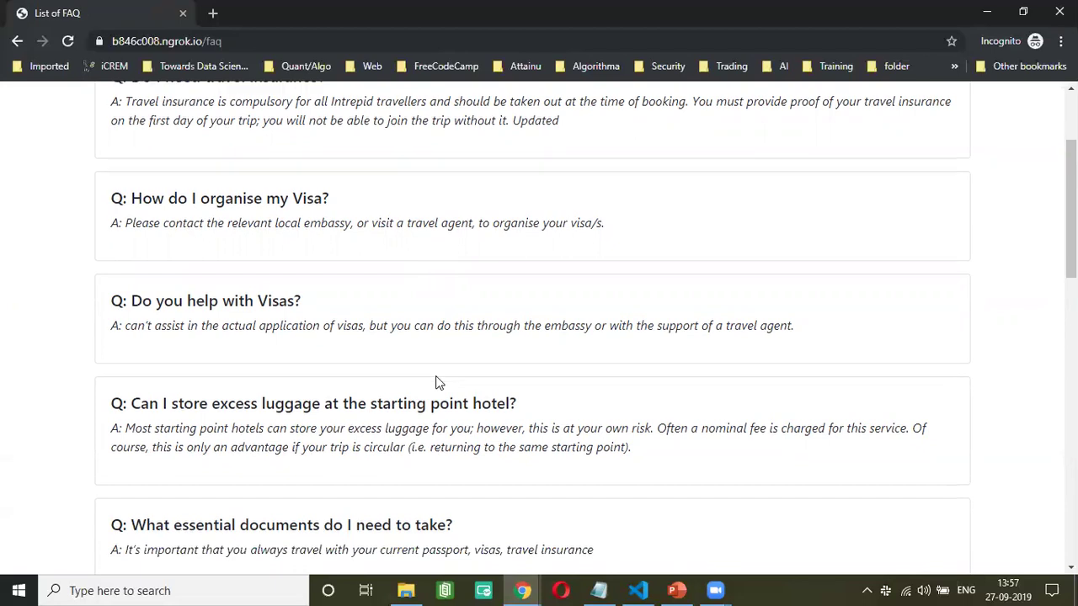
scroll(436, 380, down, 1)
scroll(991, 231, up, 3)
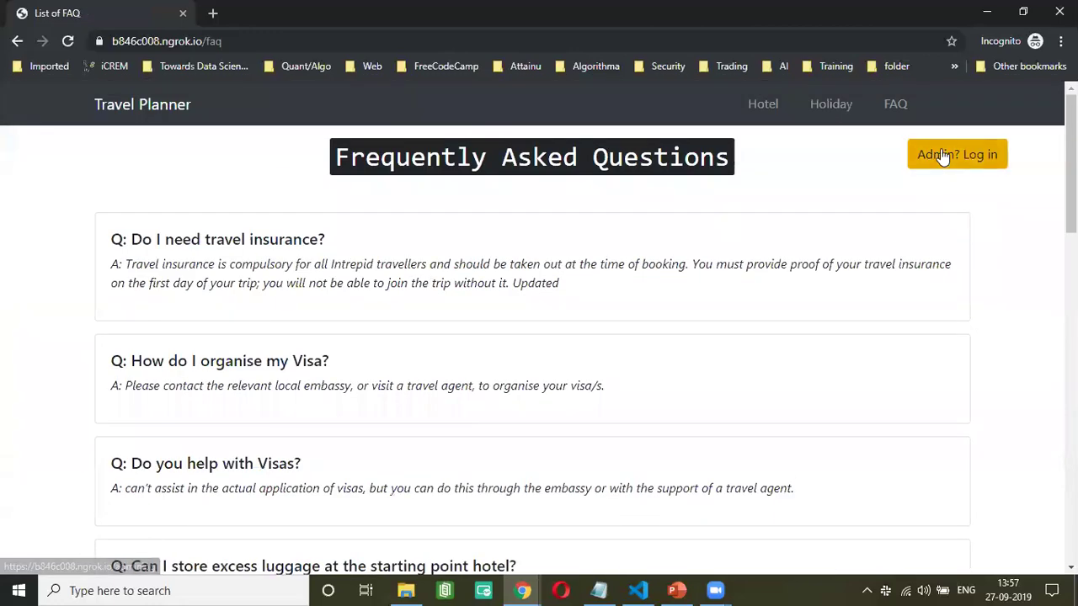
scroll(638, 240, down, 10)
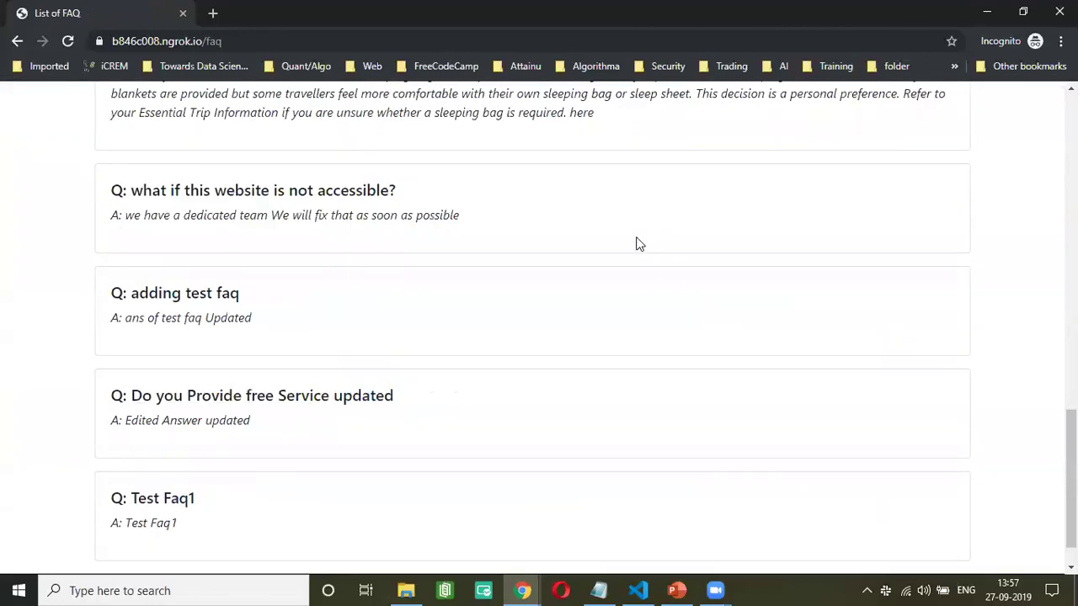
scroll(1008, 256, up, 10)
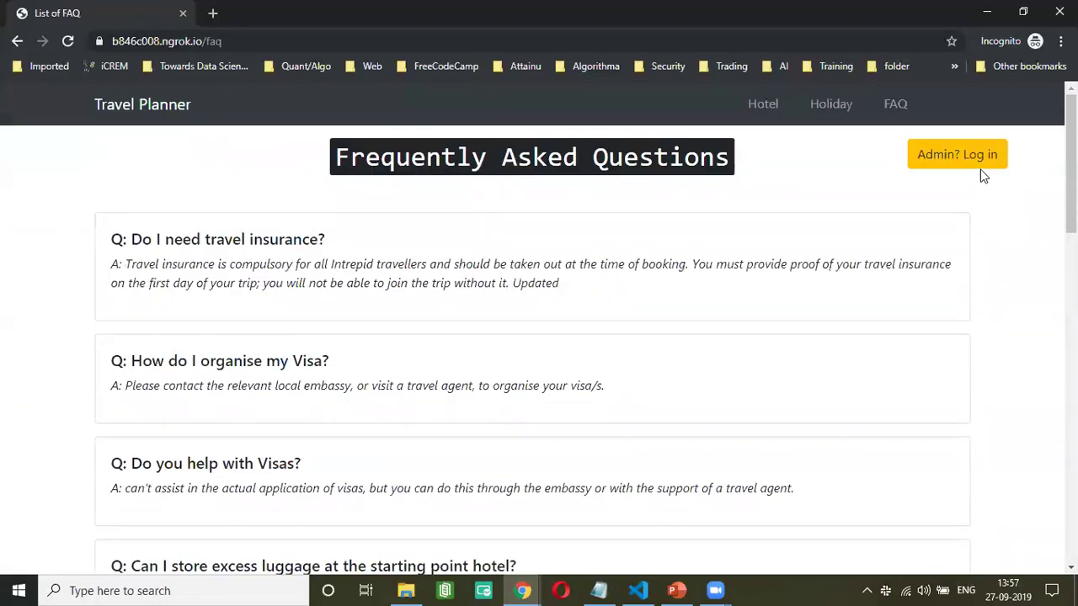
- Sign in on the admin login page with the admin email and password
click(982, 160)
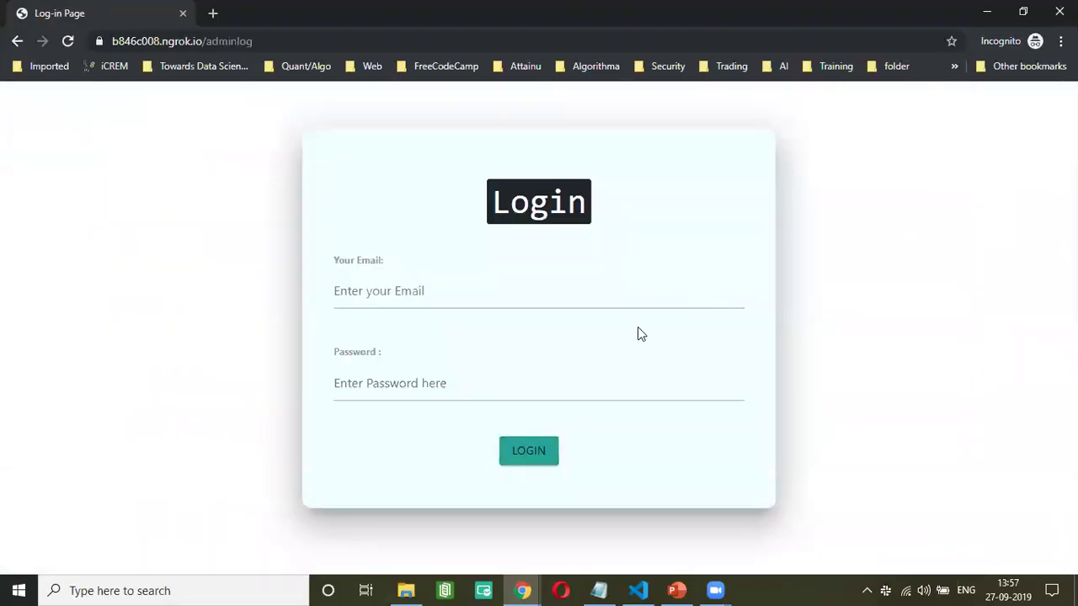
click(614, 296)
text(admin@gmail.com)
key(Tab)
text(admin)
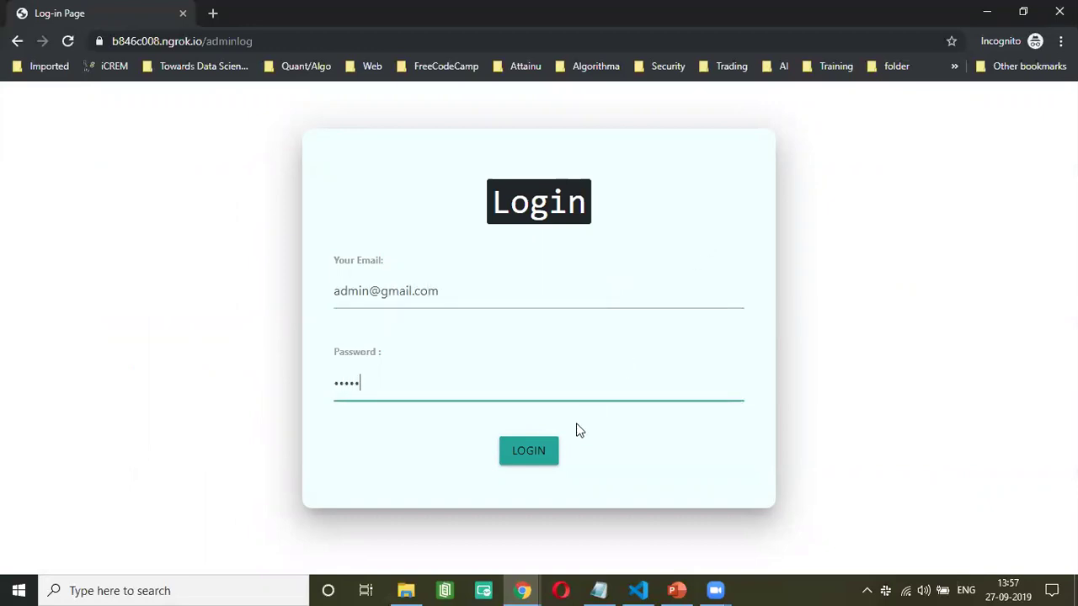
click(535, 459)
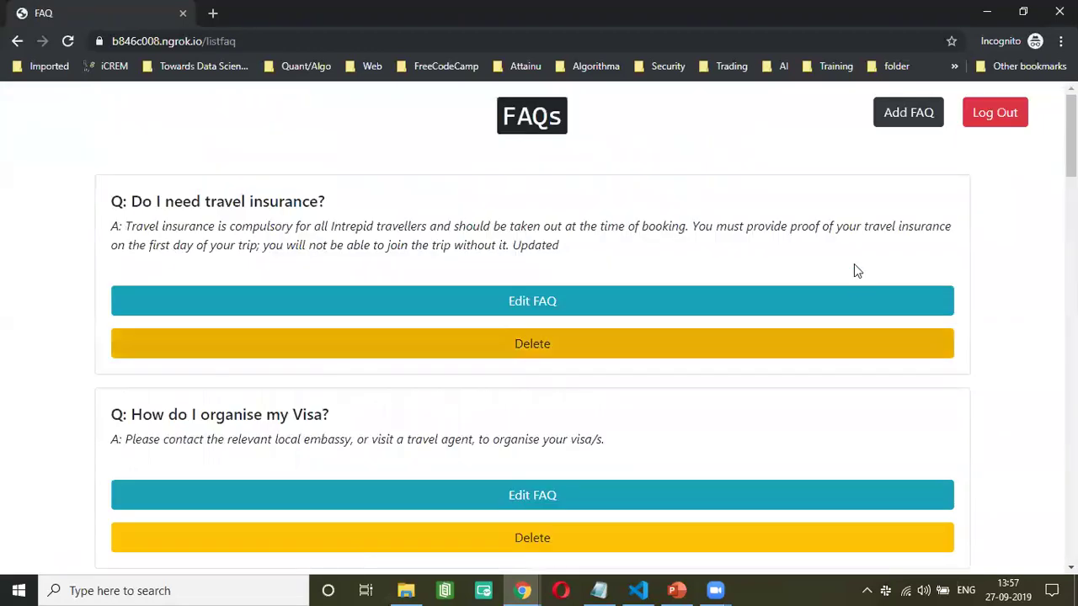
- Create a new FAQ with question 'Hello' and answer 'Hello'
click(918, 122)
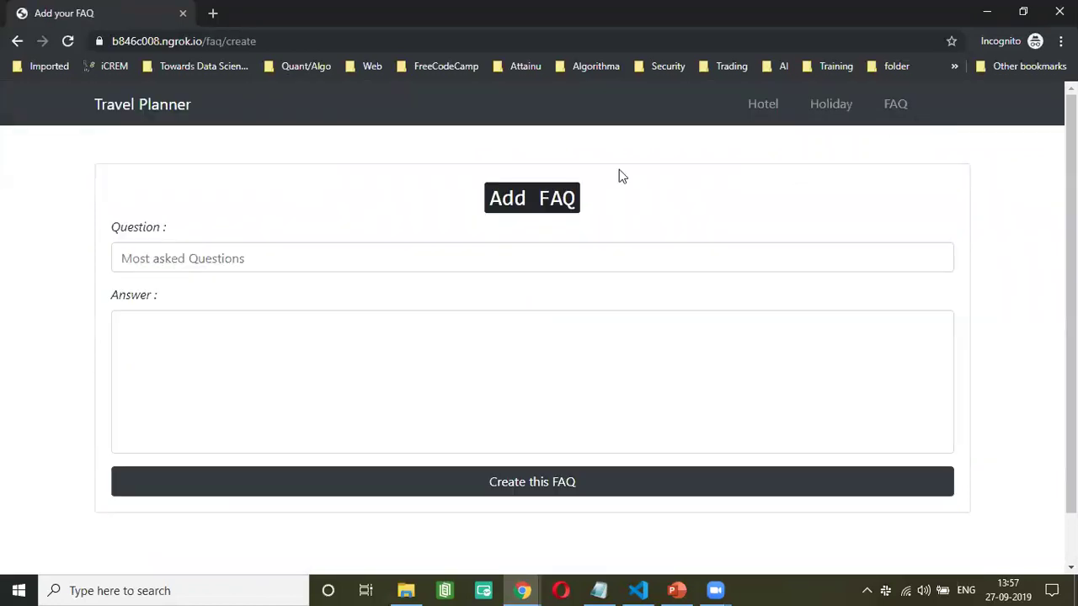
click(367, 258)
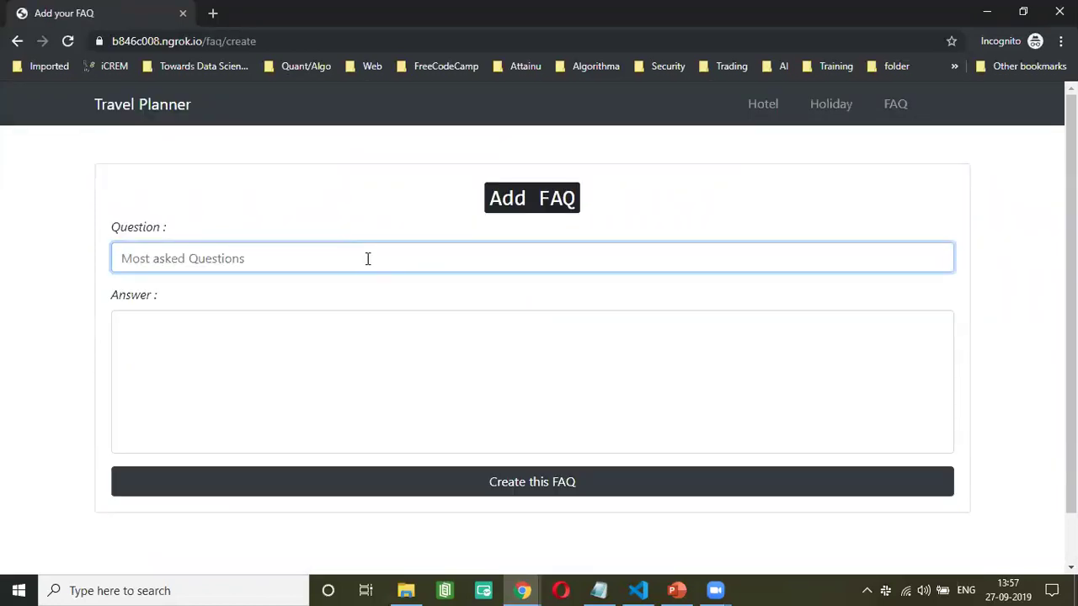
text(Hello)
key(Tab)
text(Hello)
click(571, 490)
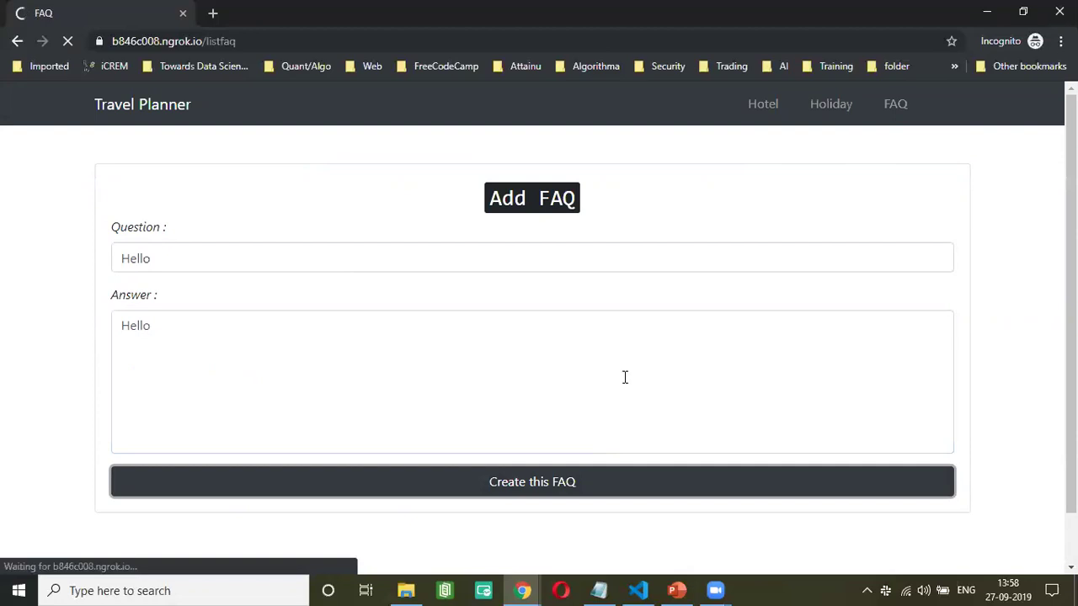
- Scroll the admin FAQ list to confirm the Hello entry appears at the end
scroll(393, 384, down, 10)
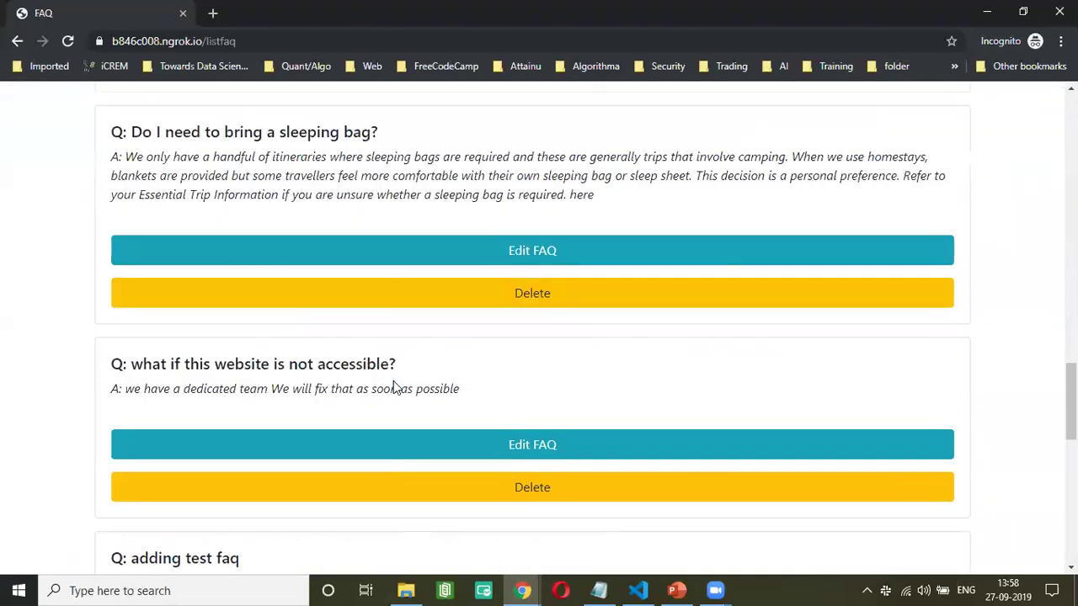
scroll(393, 383, down, 8)
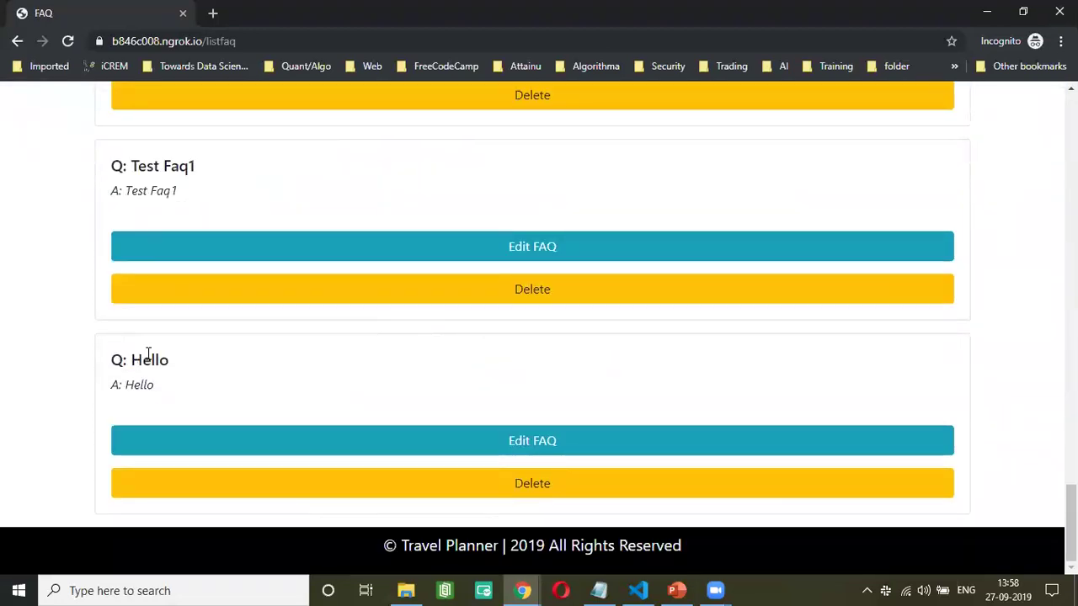
drag(150, 354, 211, 388)
click(565, 386)
scroll(566, 383, up, 5)
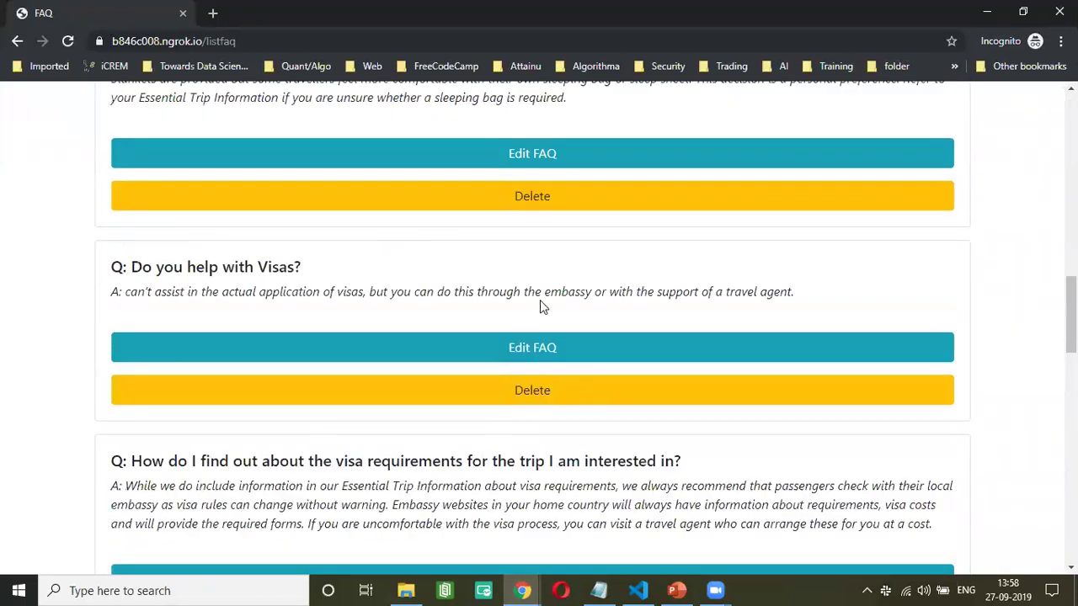
scroll(534, 202, up, 15)
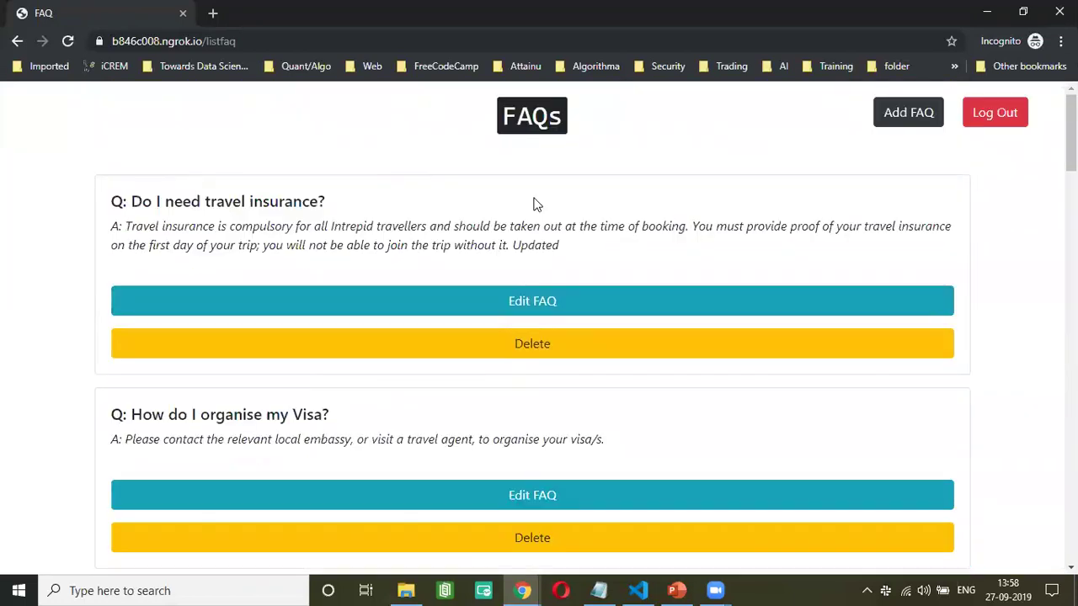
- Log out of the admin account
click(991, 120)
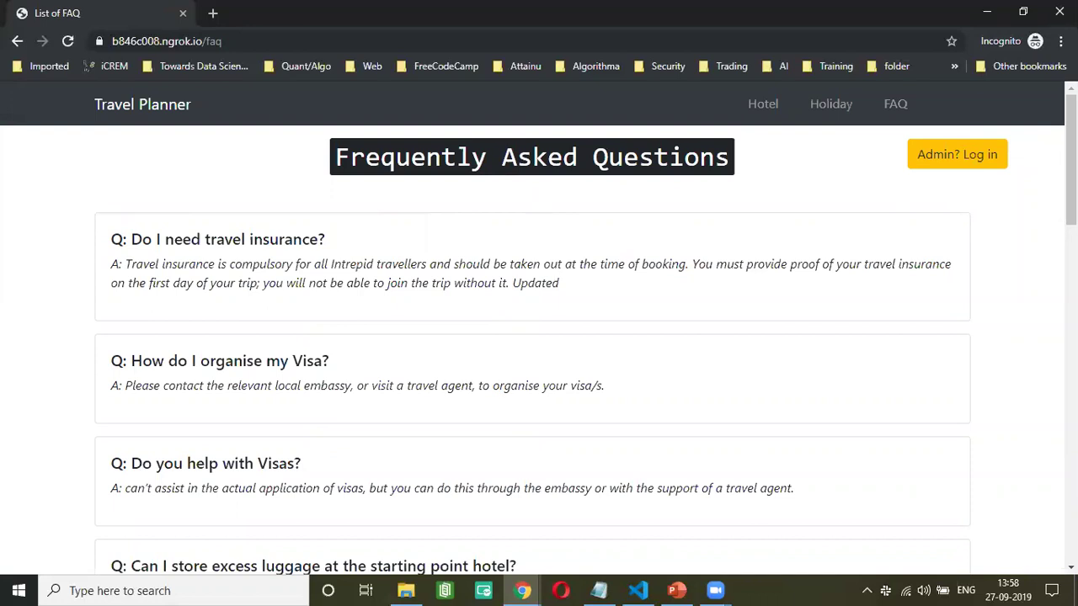
scroll(804, 238, down, 3)
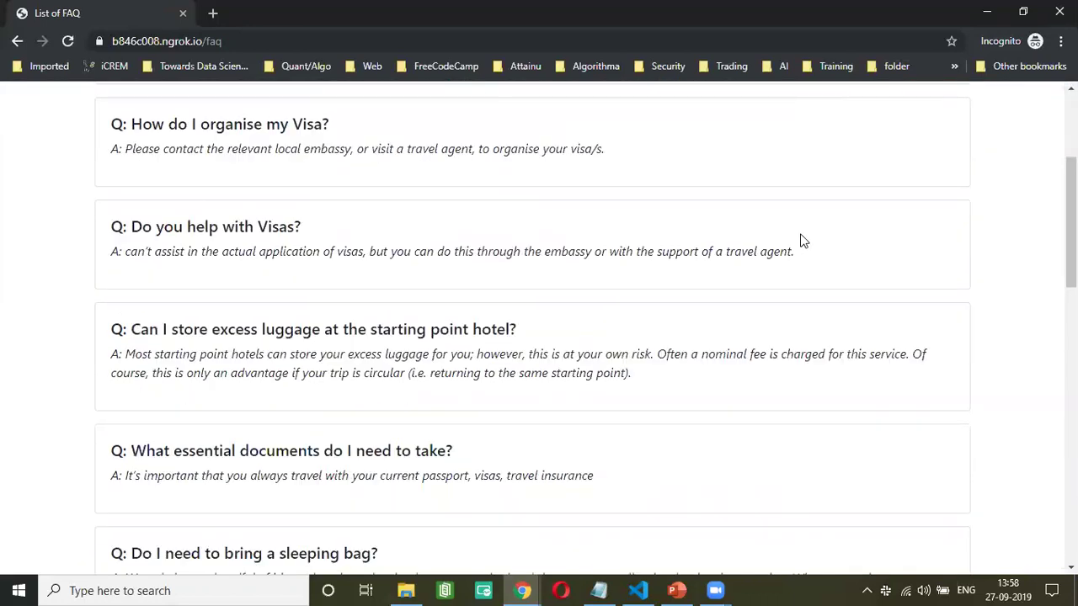
scroll(804, 242, up, 3)
- Return to the Travel Planner home page, opening and closing the Sign Up form
click(146, 112)
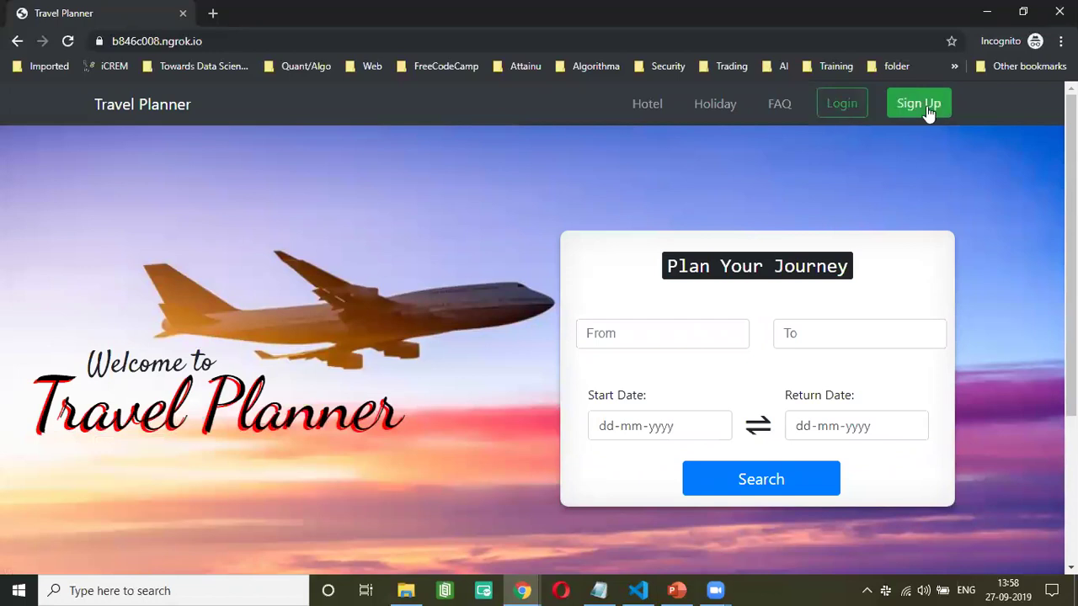
click(926, 107)
click(703, 173)
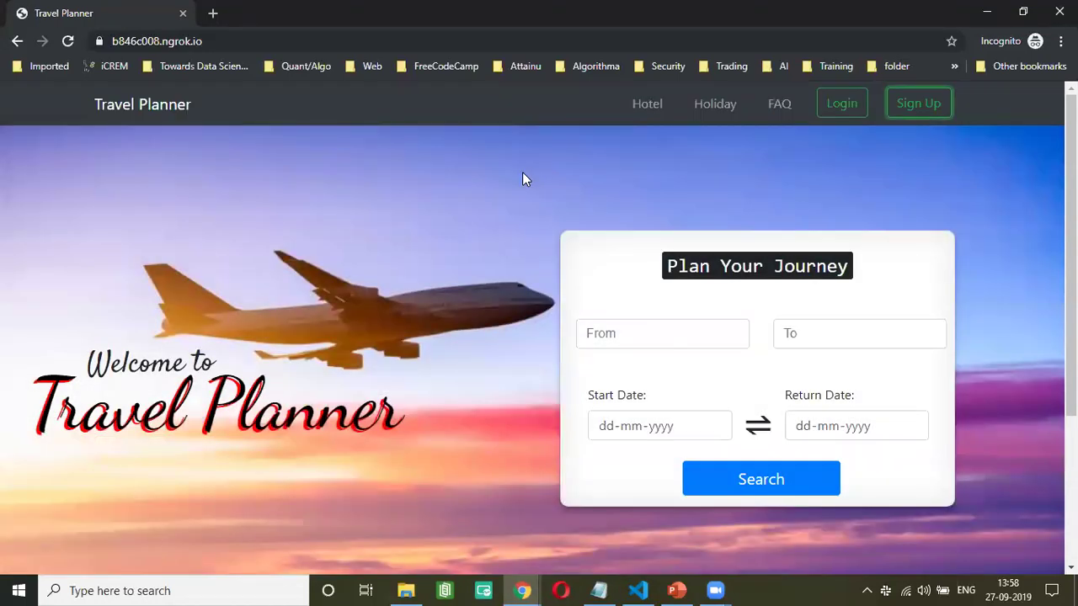
scroll(489, 263, down, 3)
scroll(486, 264, up, 3)
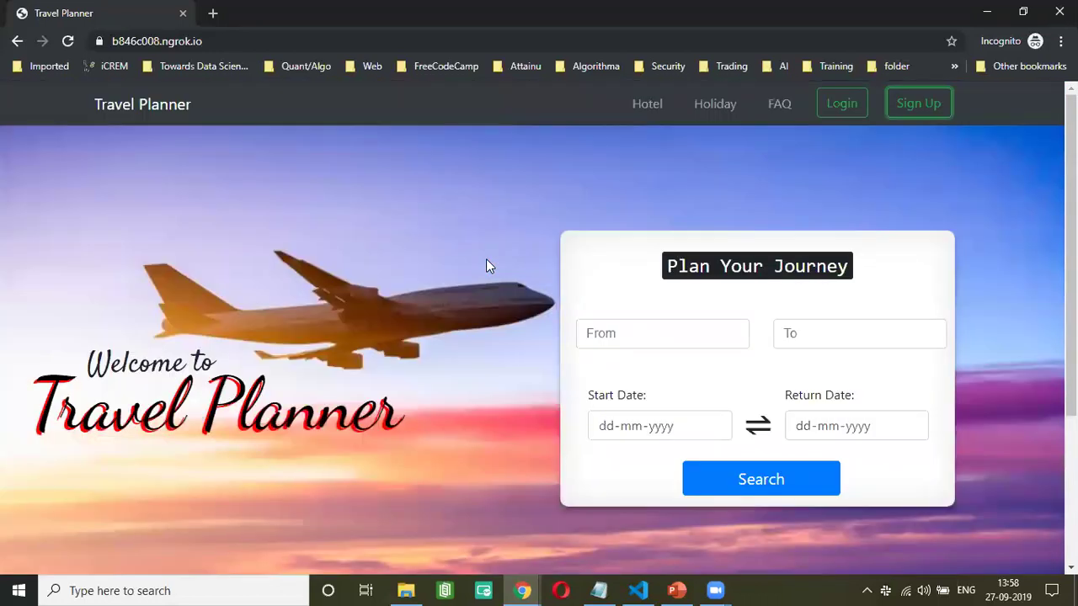